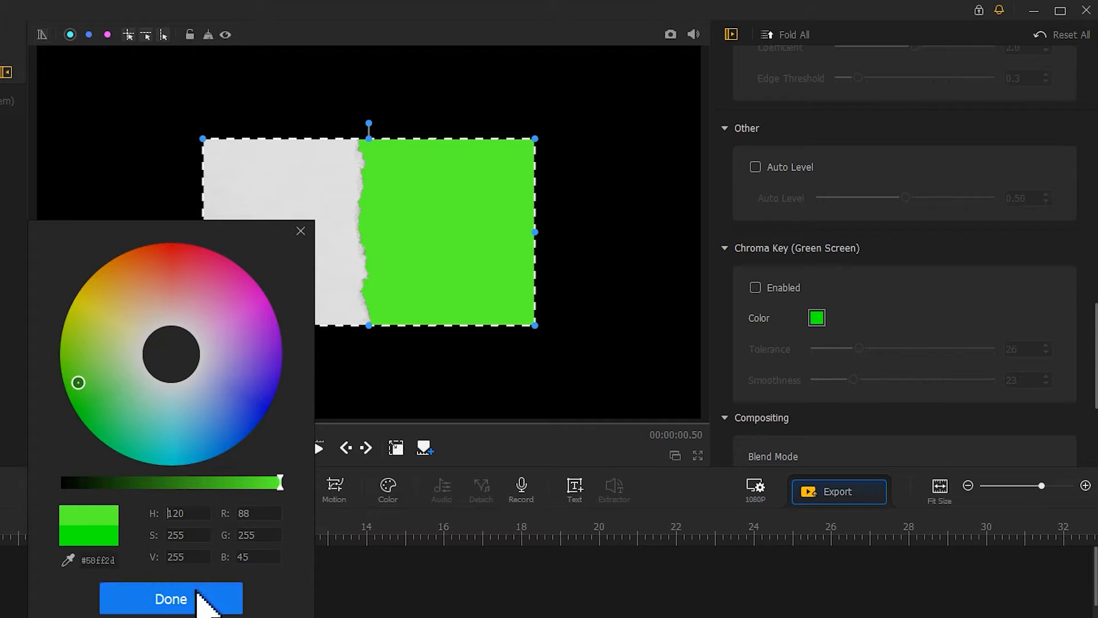
- Key out the green #58ff2d from the torn-paper picture 1 with chroma key, tolerance 0 and smoothness 1
left_click(200, 593)
left_click(756, 287)
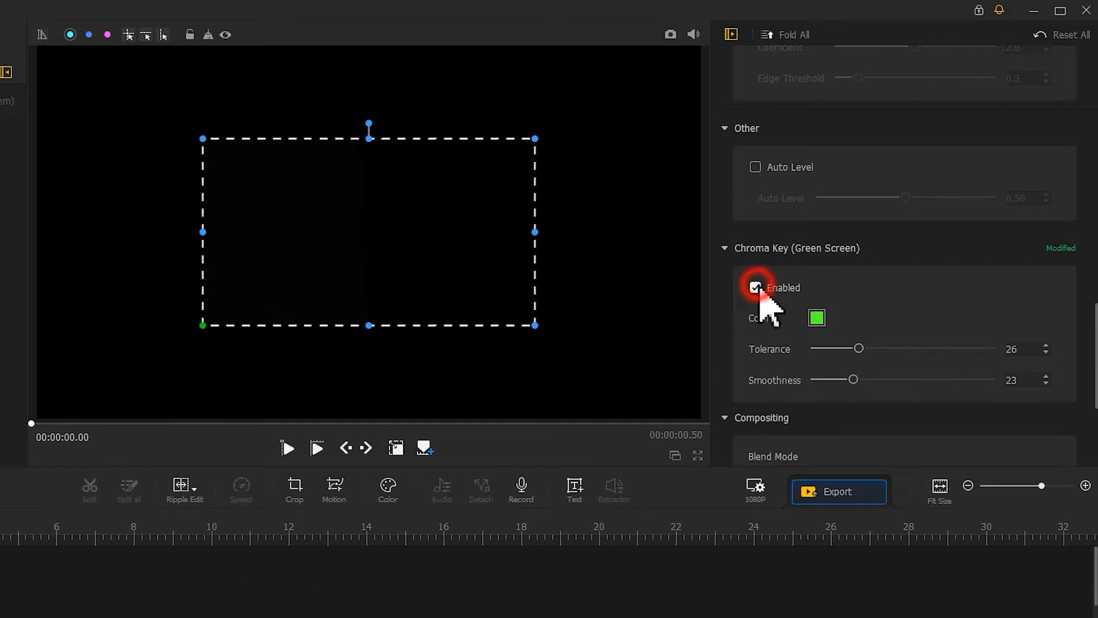
left_click(827, 348)
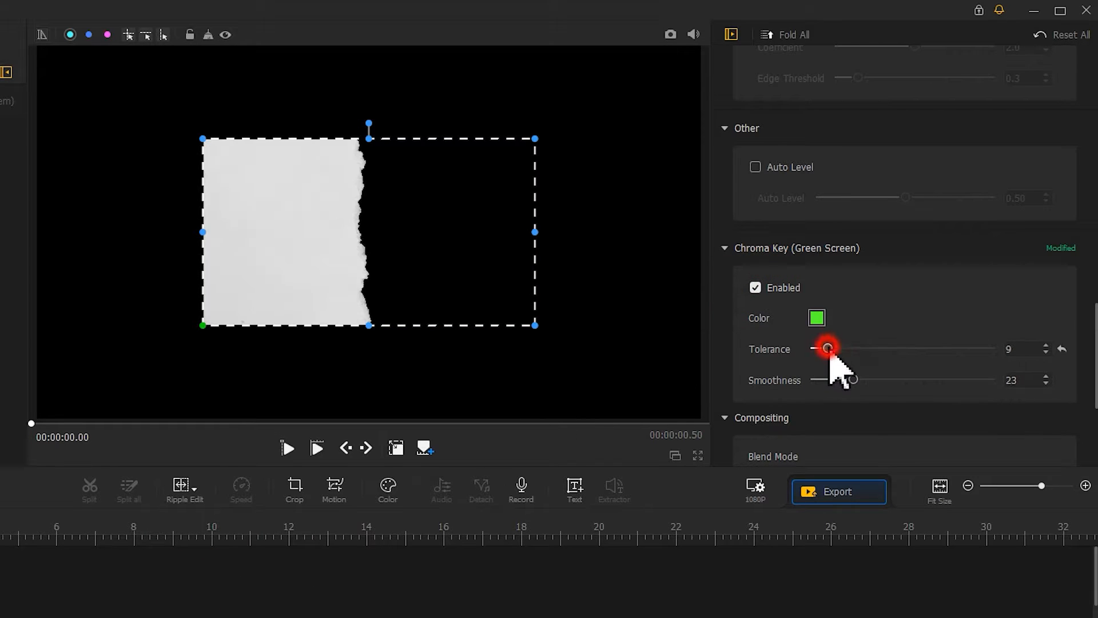
left_click(819, 379)
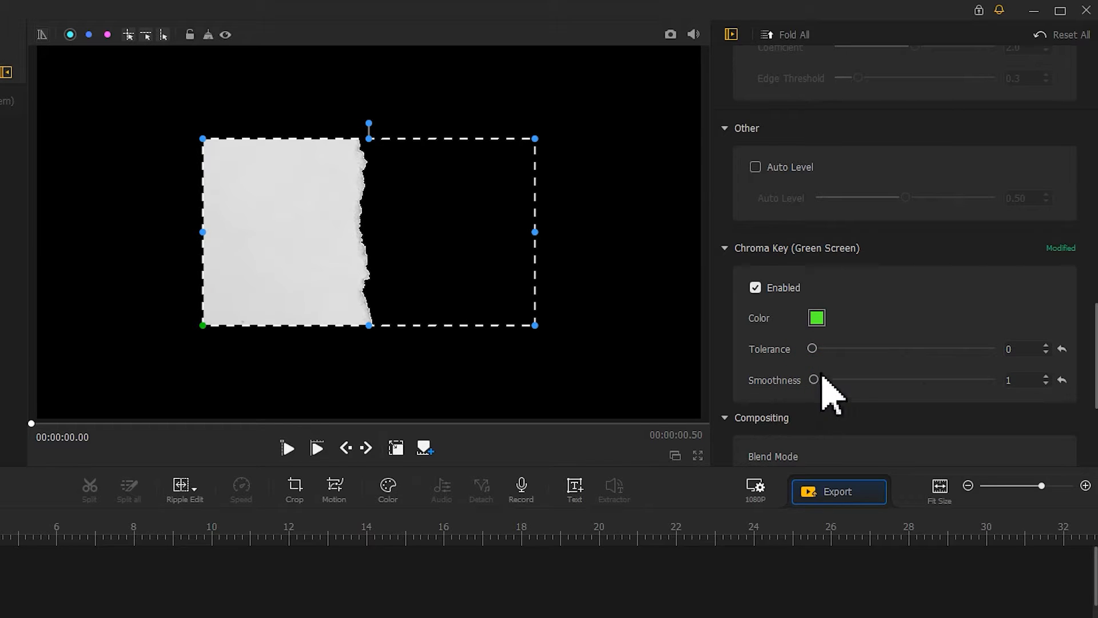
- Transform the torn-paper overlay with rotation 270, scale 3.29 and position X 0.490, Y 0.4
left_click_drag(1093, 371, 1068, 289)
left_click_drag(905, 229, 951, 234)
left_click_drag(858, 260, 844, 260)
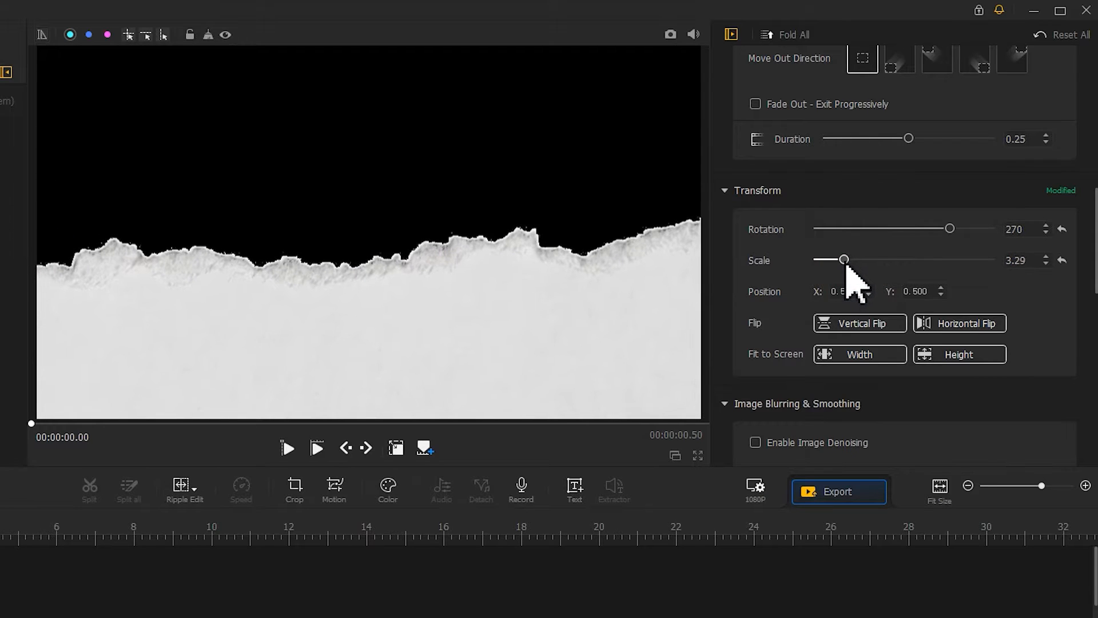
type("490")
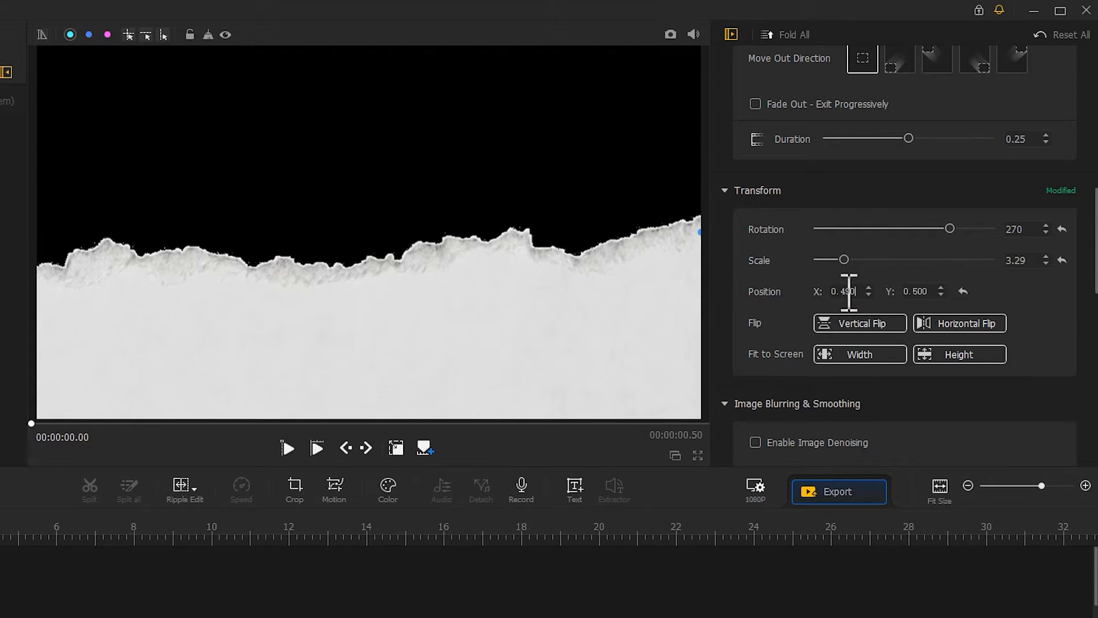
type("4")
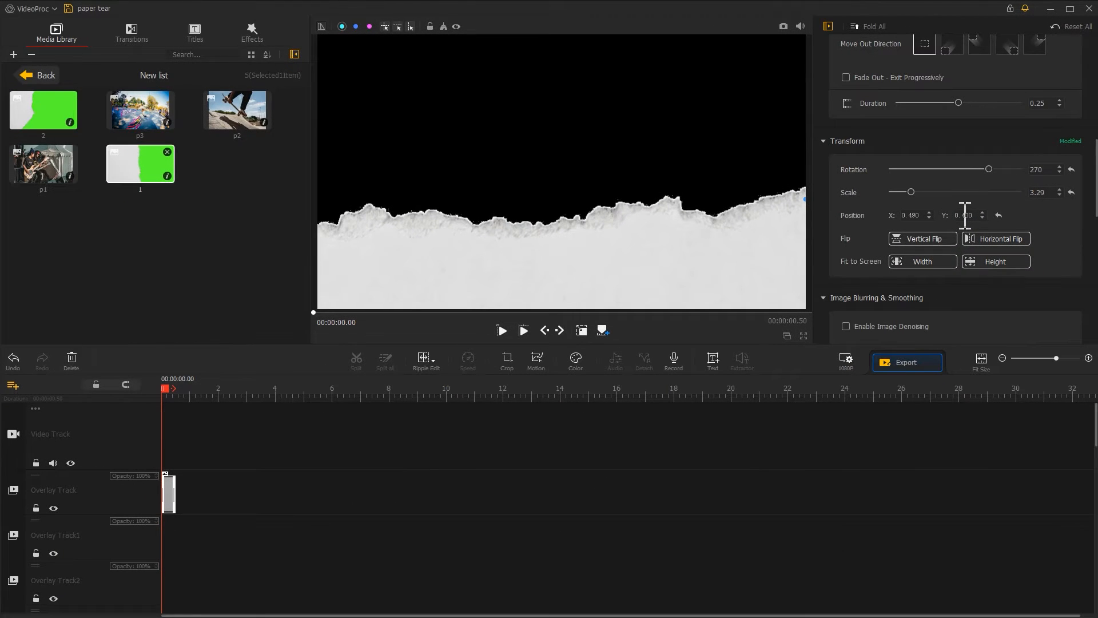
- Place picture p1 at the start of Overlay Track1 with scale 1.35 and vertical position 0.447
left_click_drag(53, 175, 166, 541)
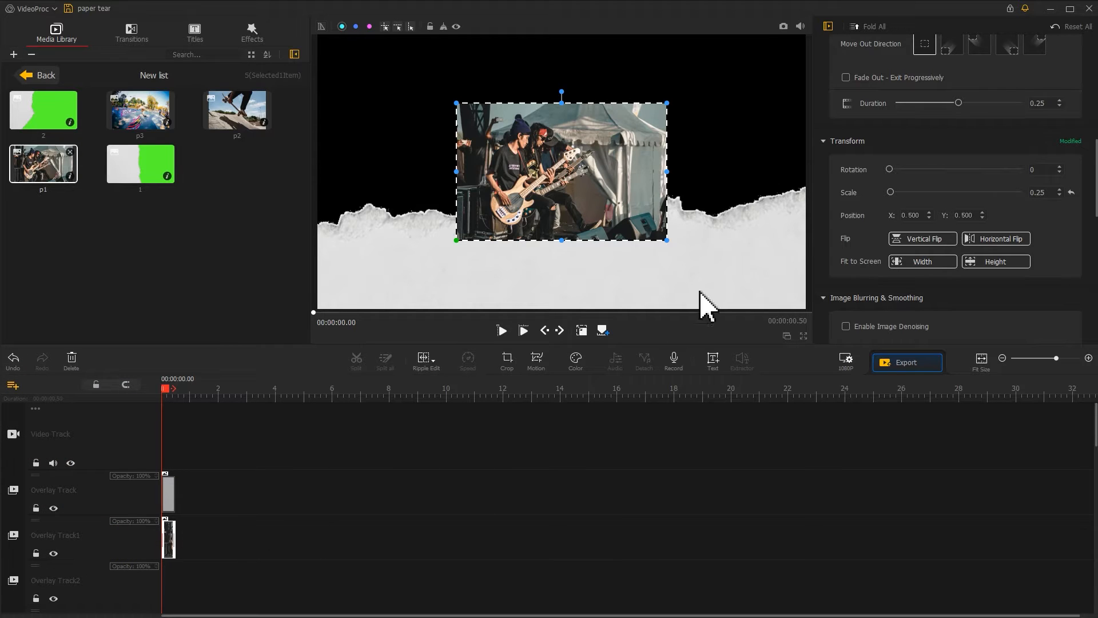
left_click_drag(893, 193, 900, 196)
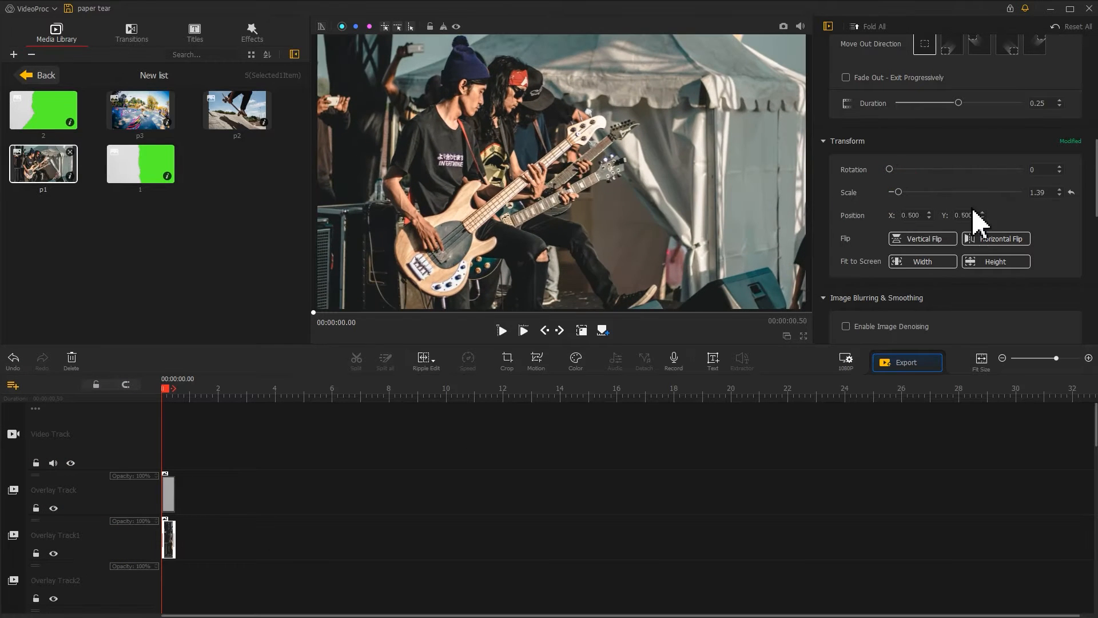
left_click(1059, 196)
left_click(1059, 196)
left_click(1059, 196)
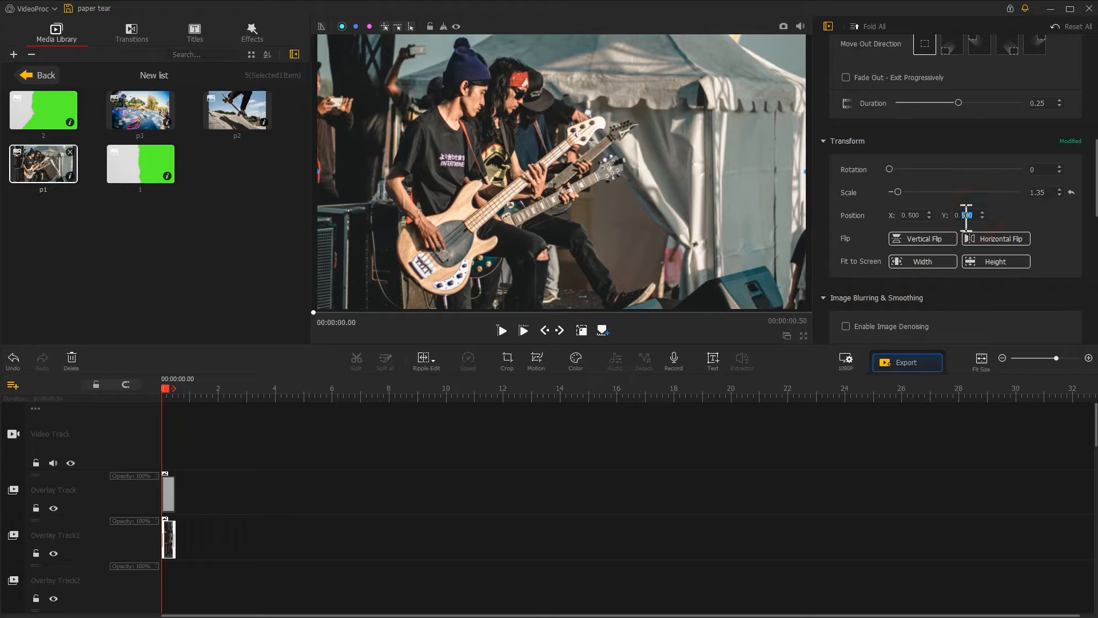
type("447")
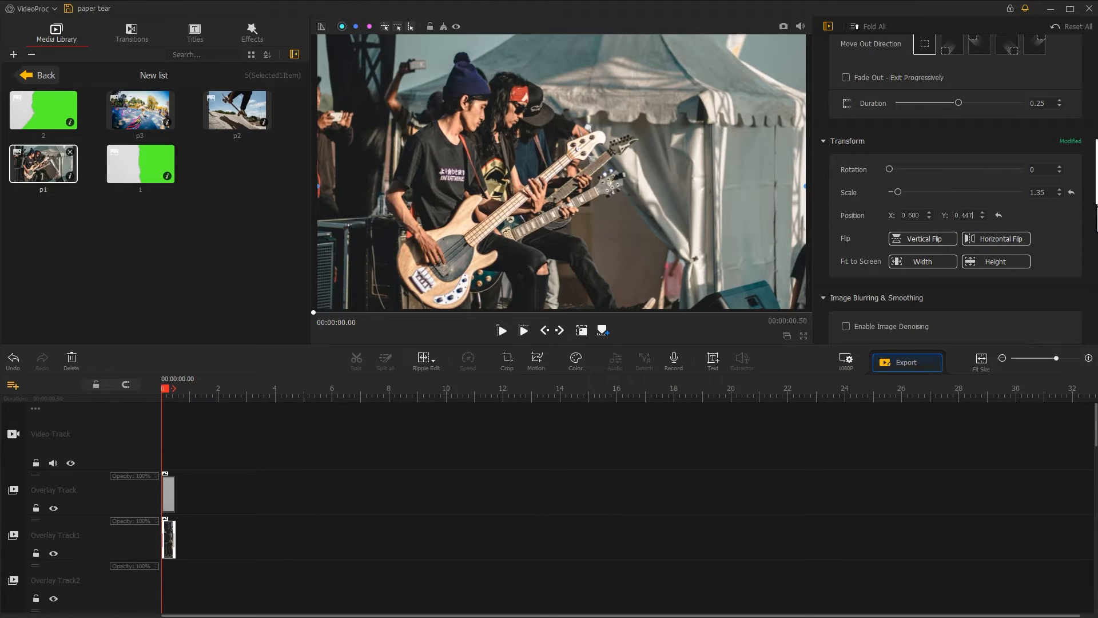
- Blend the p1 overlay with Color Burn and apply exposure -12, contrast 11 and highlights -43 in the color editor
left_click_drag(1089, 205, 1077, 343)
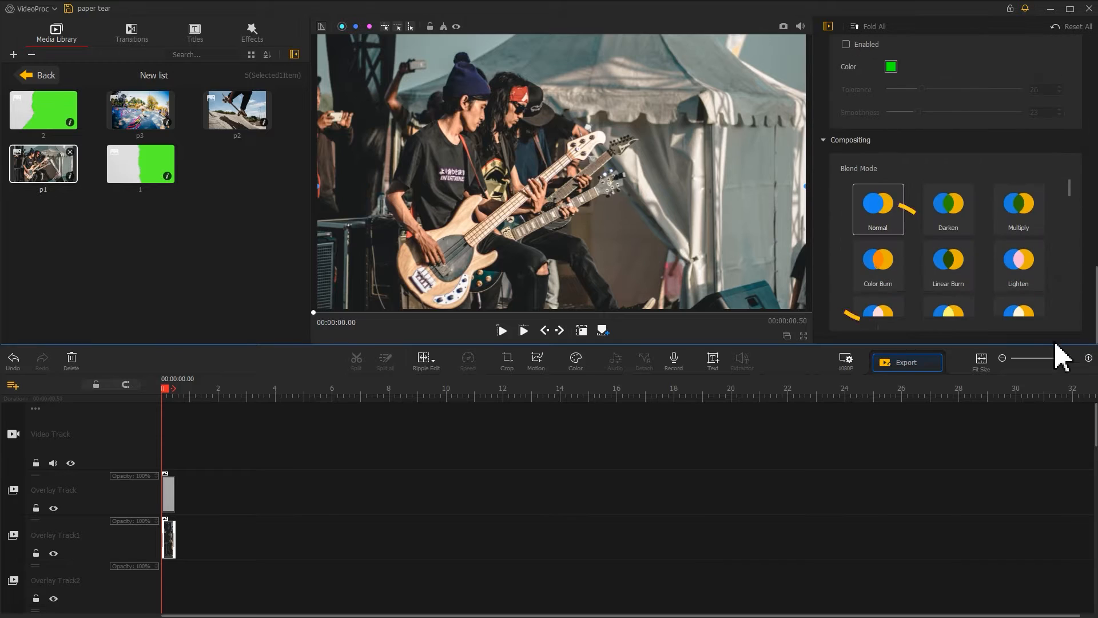
left_click(894, 273)
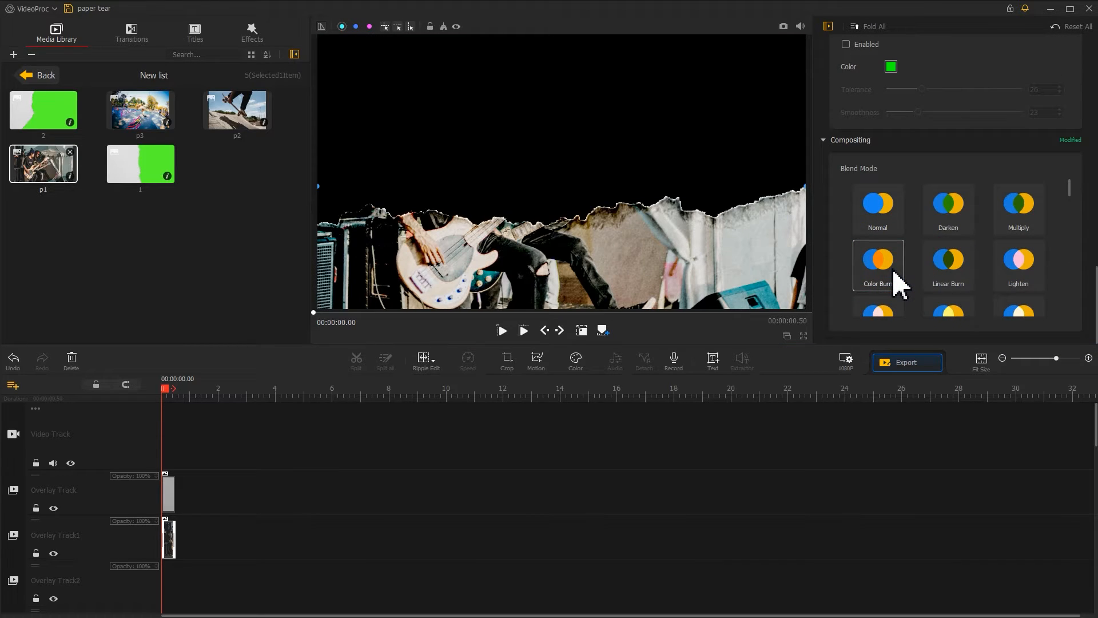
left_click(576, 361)
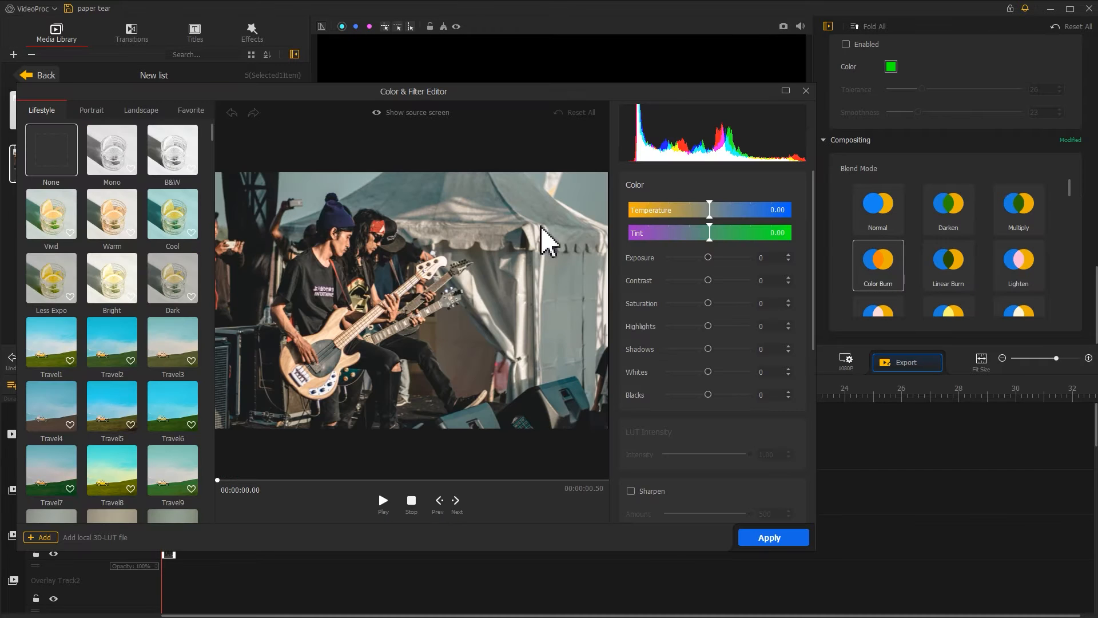
left_click_drag(578, 90, 684, 43)
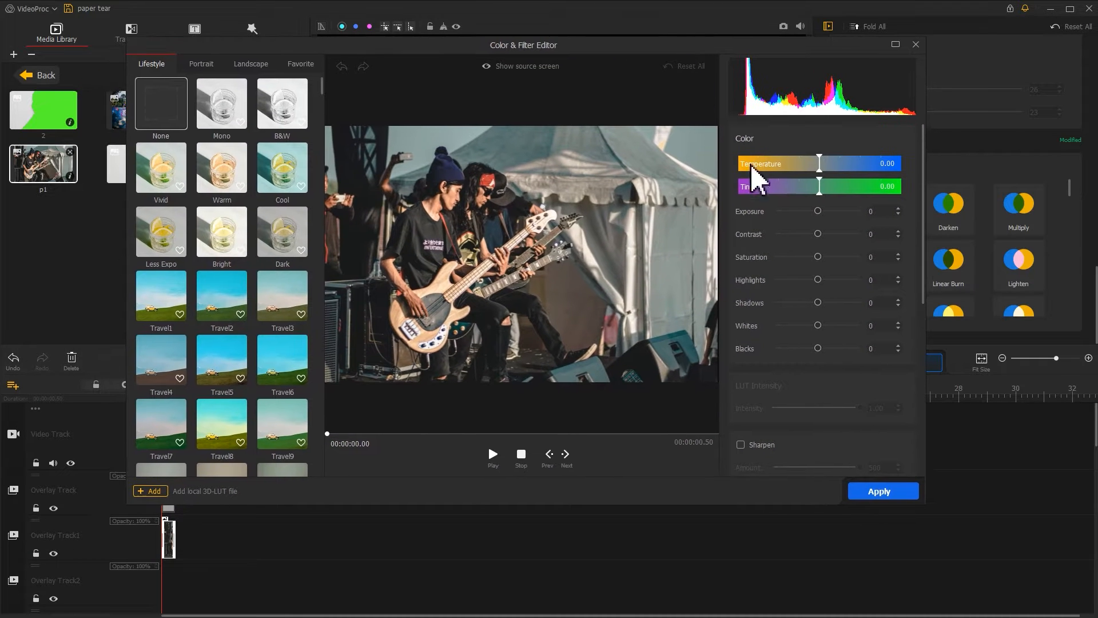
left_click_drag(819, 210, 824, 235)
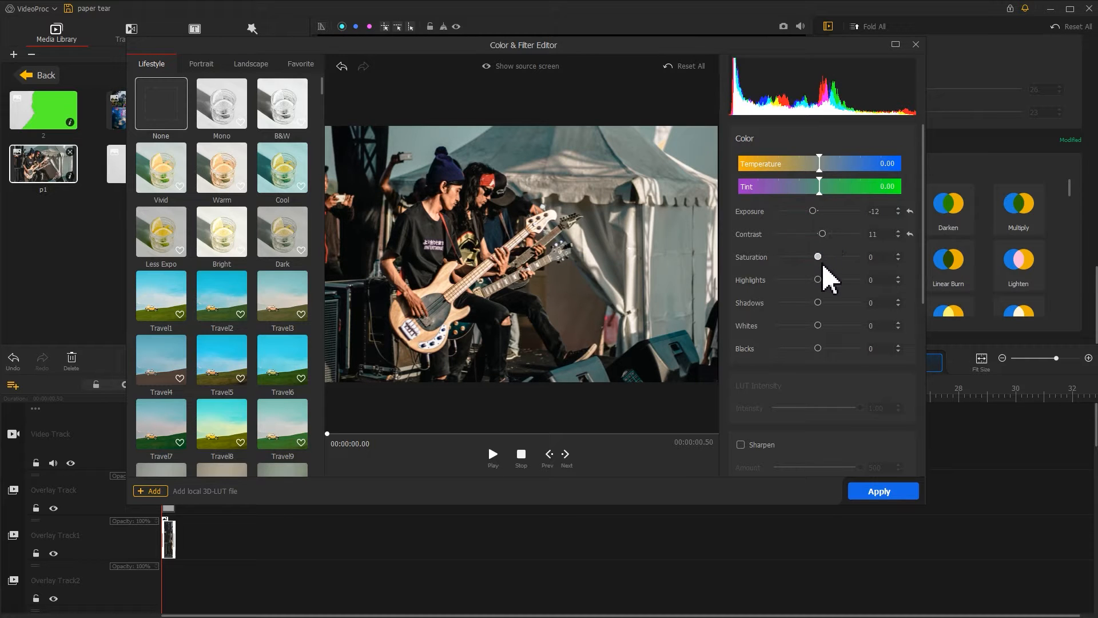
left_click_drag(818, 279, 800, 280)
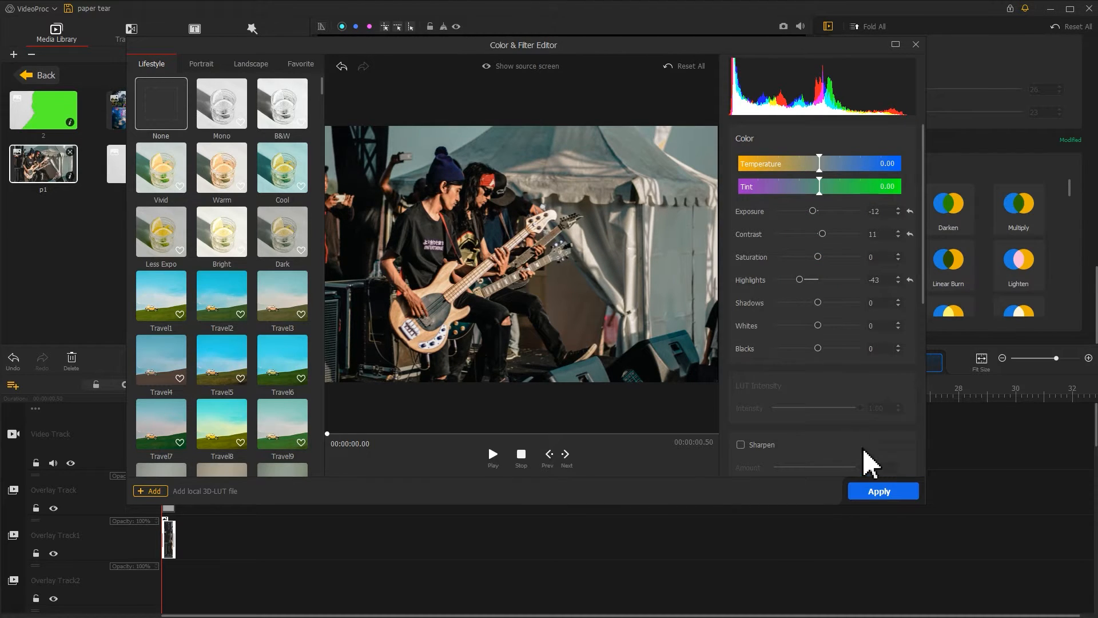
left_click(881, 491)
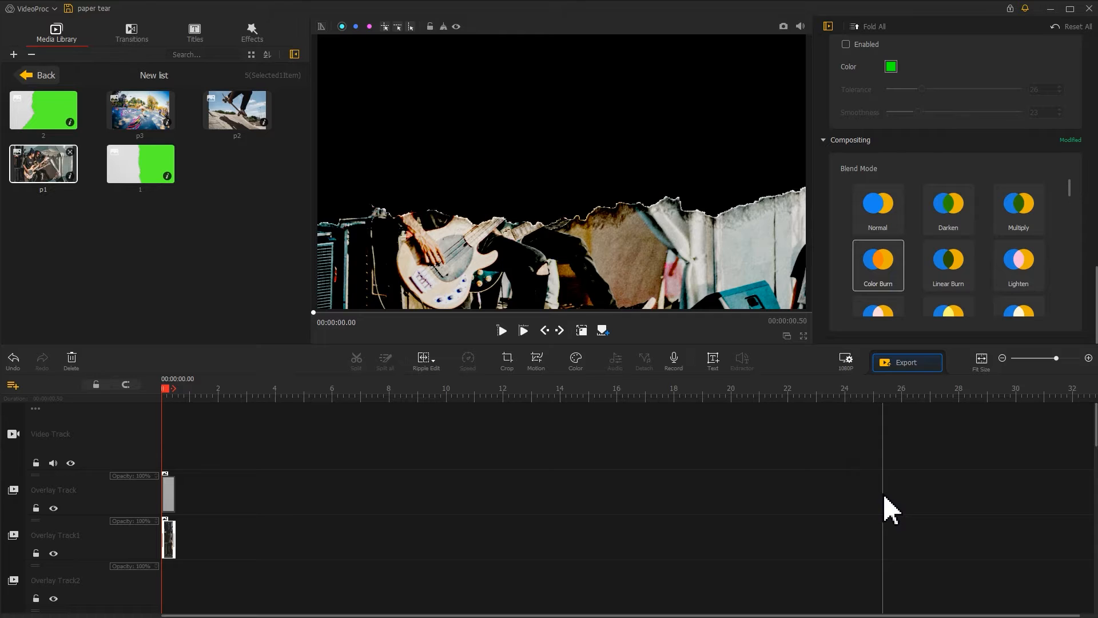
- Take a snapshot of the torn-paper composition and close the snapshot folder
left_click(787, 29)
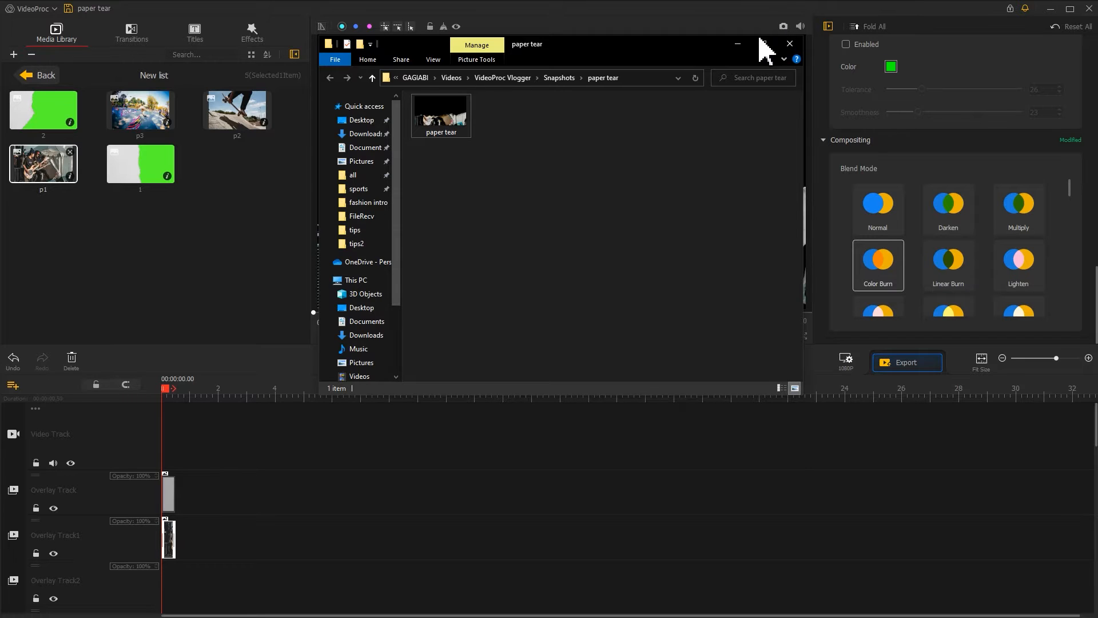
left_click(708, 28)
- Add picture 2 to the Overlay Track at about 2.13 s, key out its green #58ff2d with chroma key and reduce the tolerance
left_click_drag(72, 114, 235, 506)
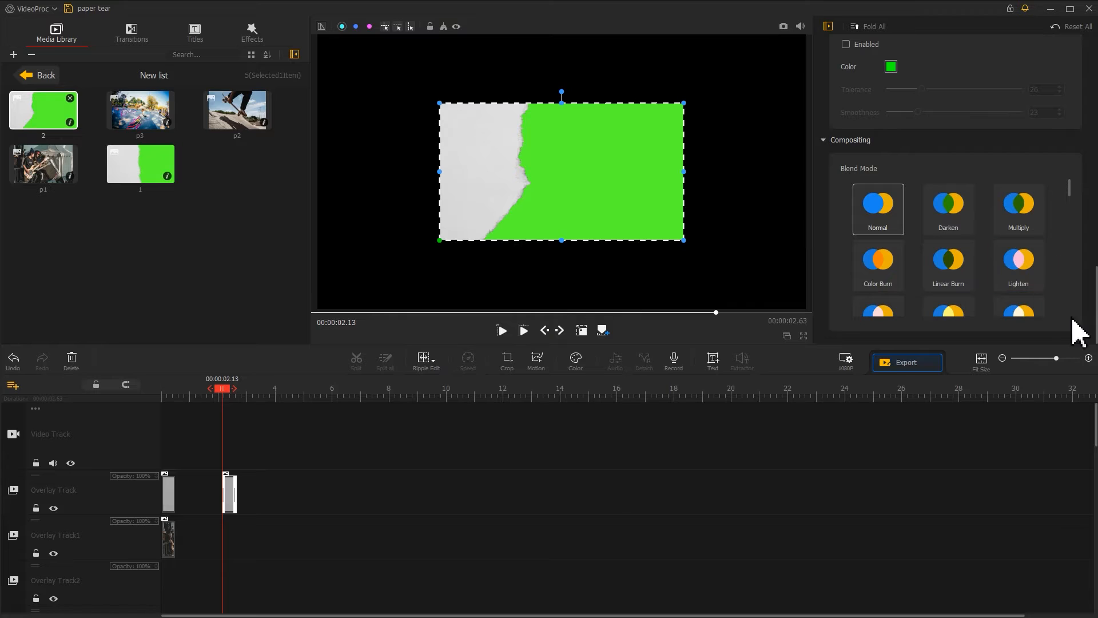
left_click_drag(1091, 331, 1091, 283)
left_click(891, 264)
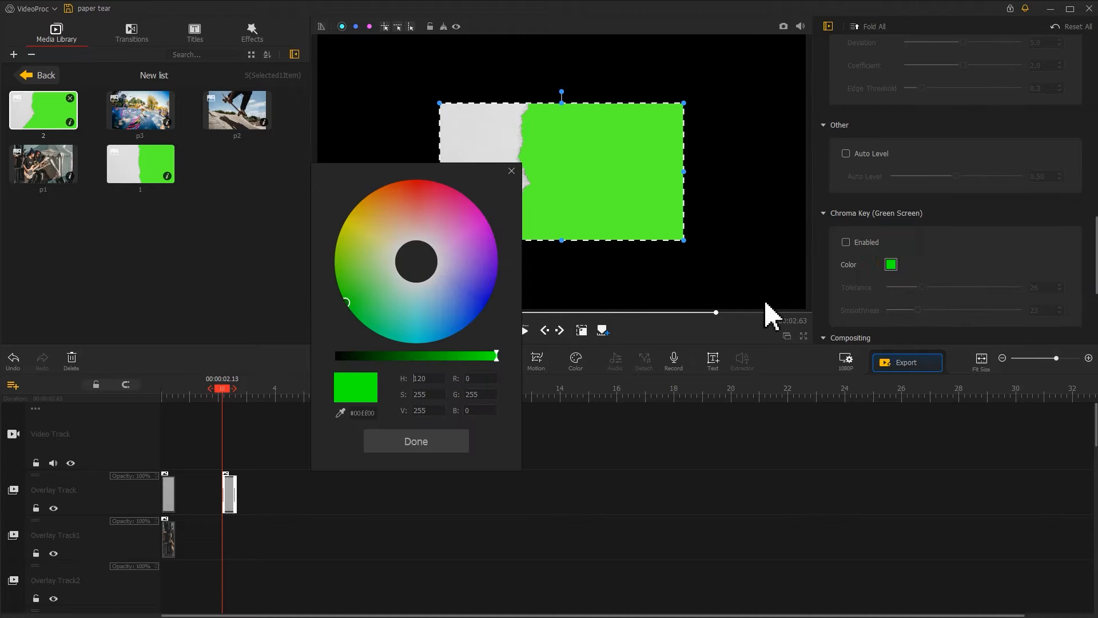
left_click(581, 176)
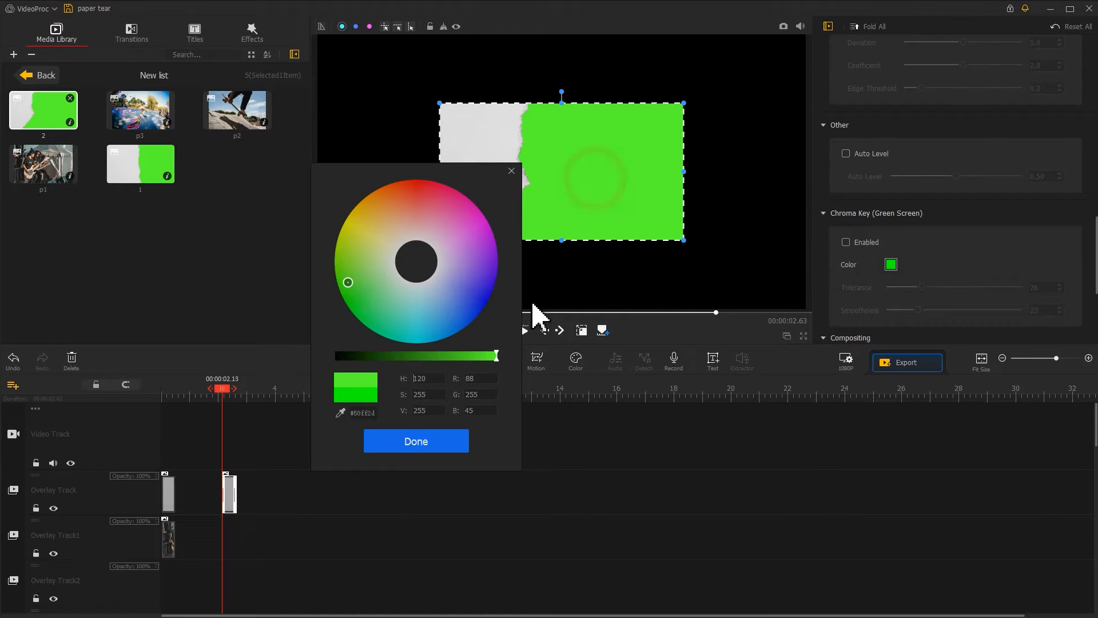
left_click(456, 442)
left_click(866, 242)
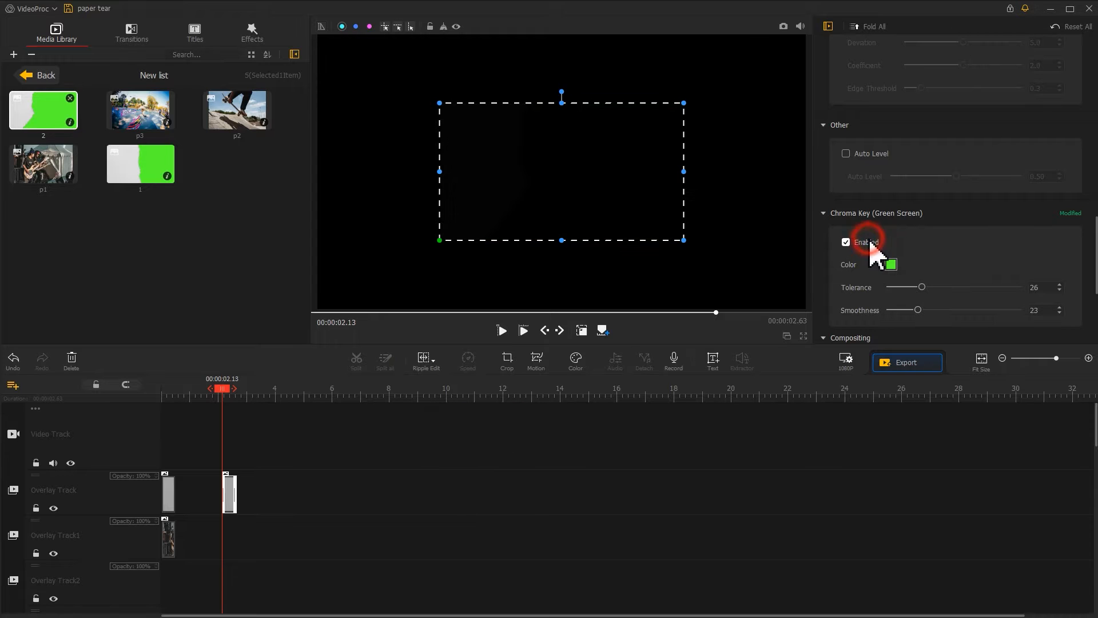
left_click_drag(905, 289, 846, 314)
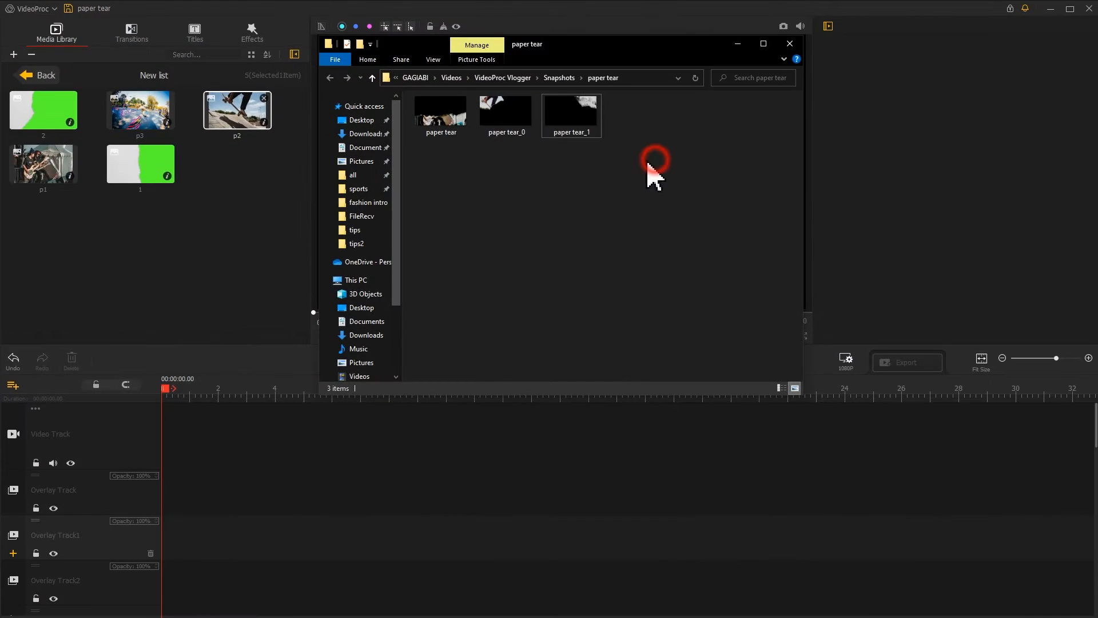
- Import the three paper tear snapshots into the picture list and place the background video and the music at the start of their tracks
left_click_drag(652, 175, 223, 243)
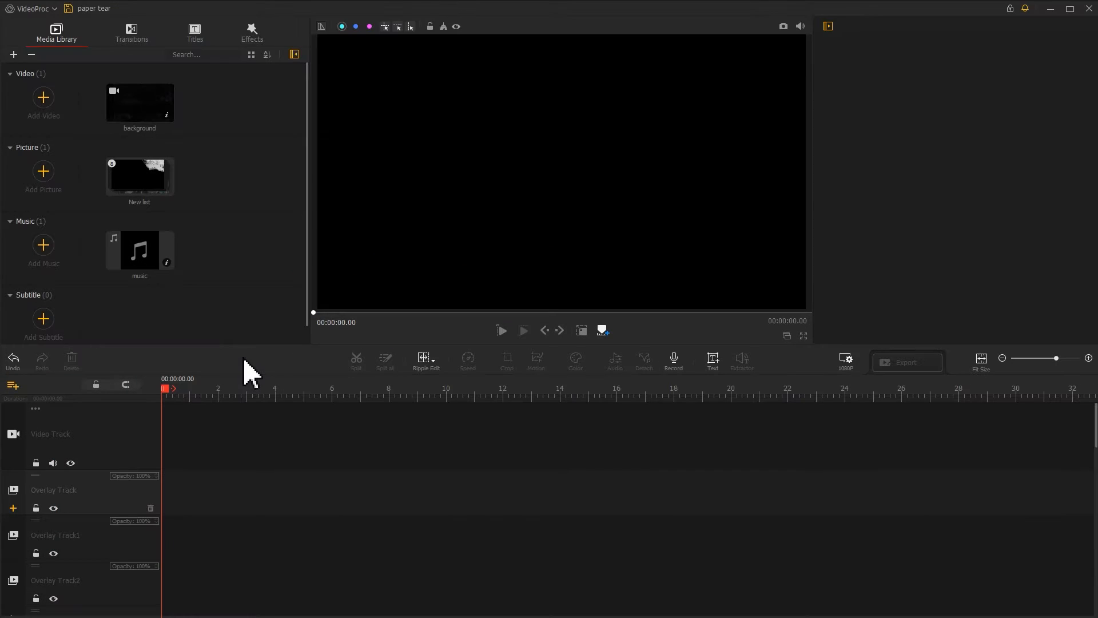
left_click_drag(142, 115, 147, 443)
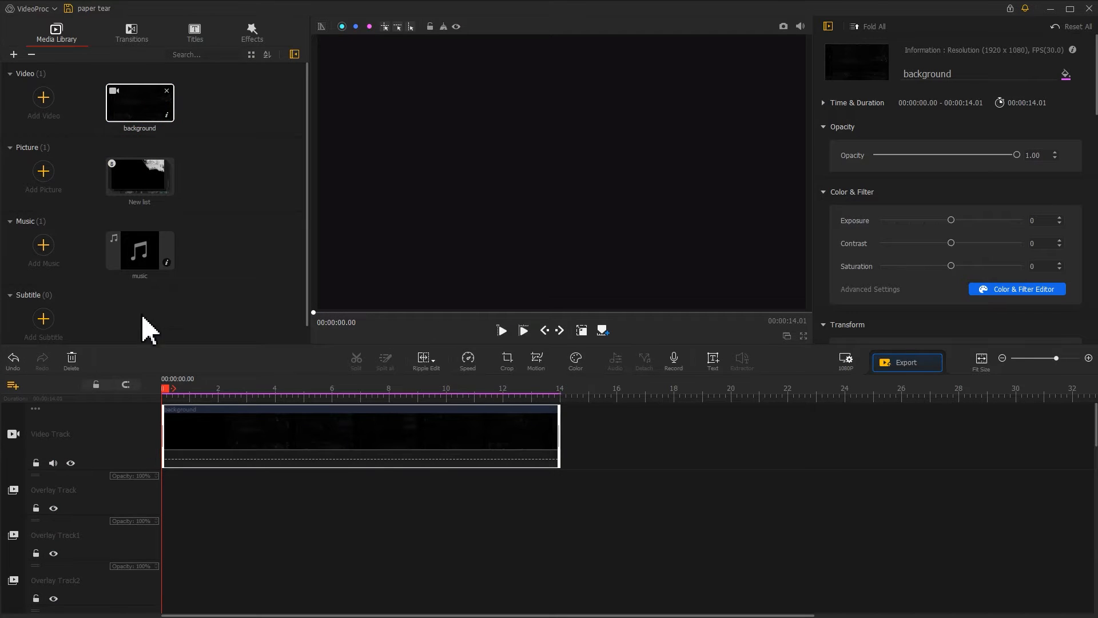
left_click_drag(141, 254, 130, 575)
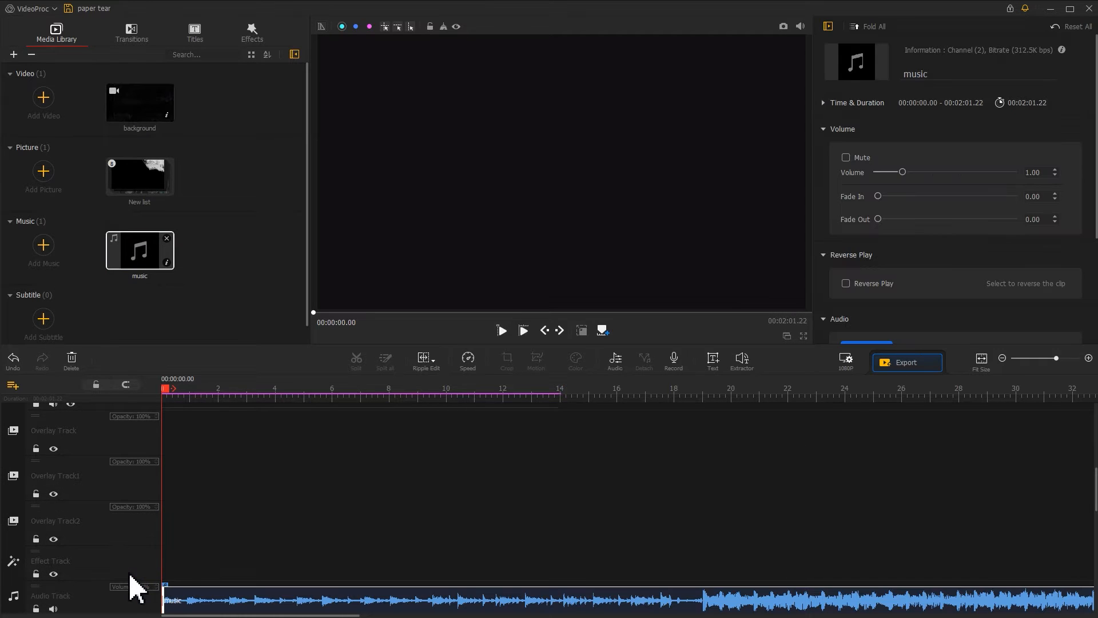
- Split the music at the background's end at 14.01 s, delete the remainder and give the kept part a 1.15 fade-out
left_click_drag(494, 392, 569, 405)
left_click(355, 362)
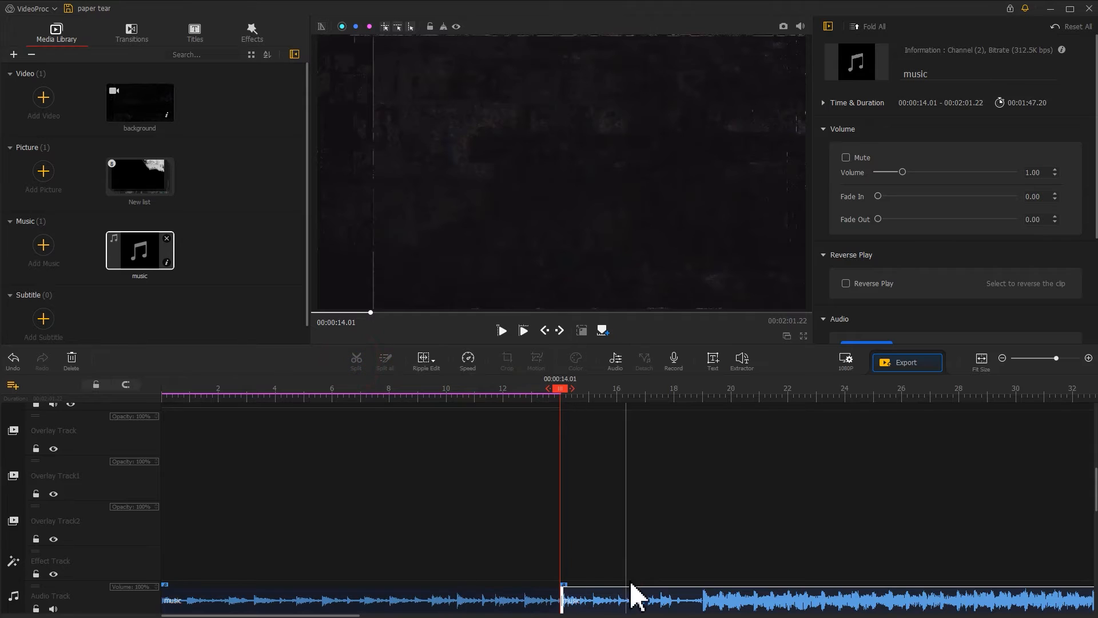
left_click(630, 586)
key("Delete")
left_click(536, 599)
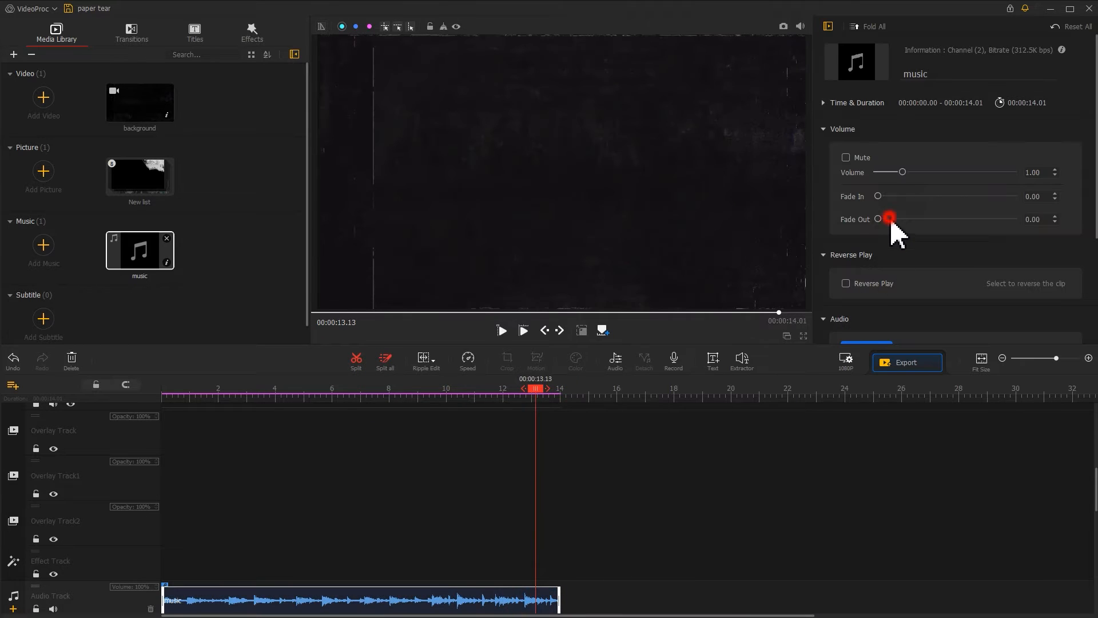
- Place paper tear, paper tear_0 and paper tear_1 on the three overlay tracks, staggered at about 0.9, 1.5 and 2.4 s
scroll(250, 535, "up", 2)
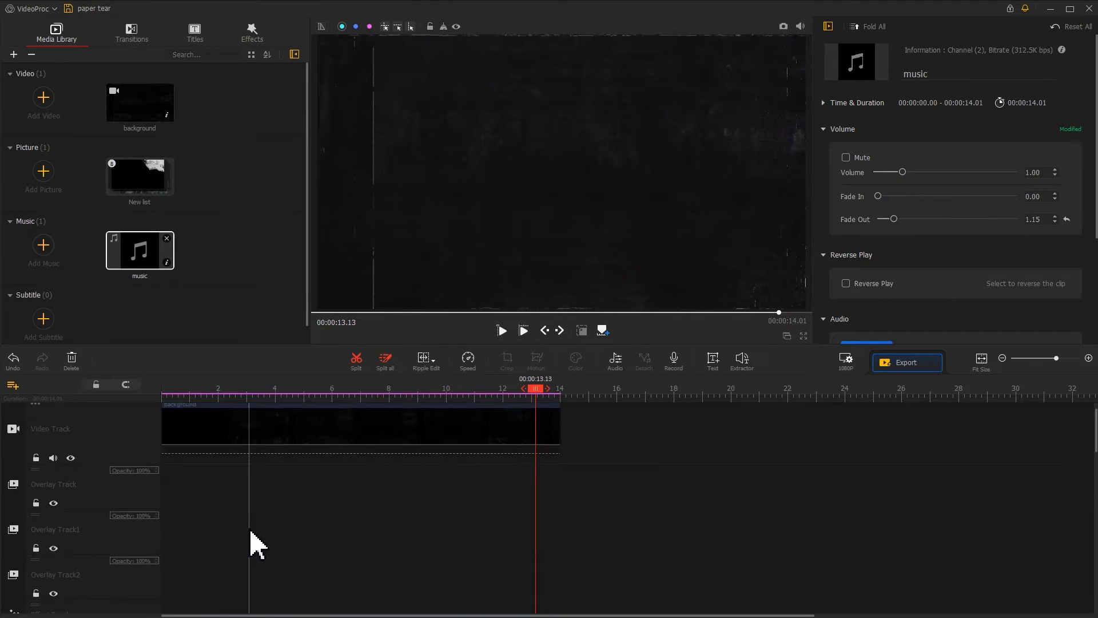
left_click(139, 184)
double_click(140, 188)
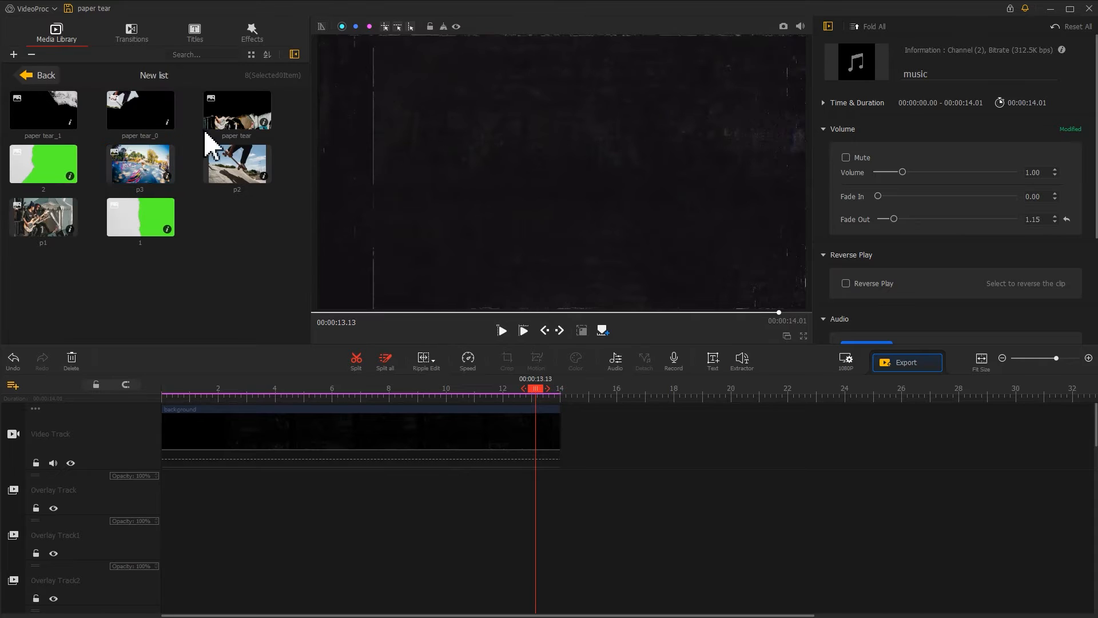
left_click_drag(206, 133, 197, 498)
left_click_drag(152, 110, 225, 556)
left_click_drag(45, 111, 240, 589)
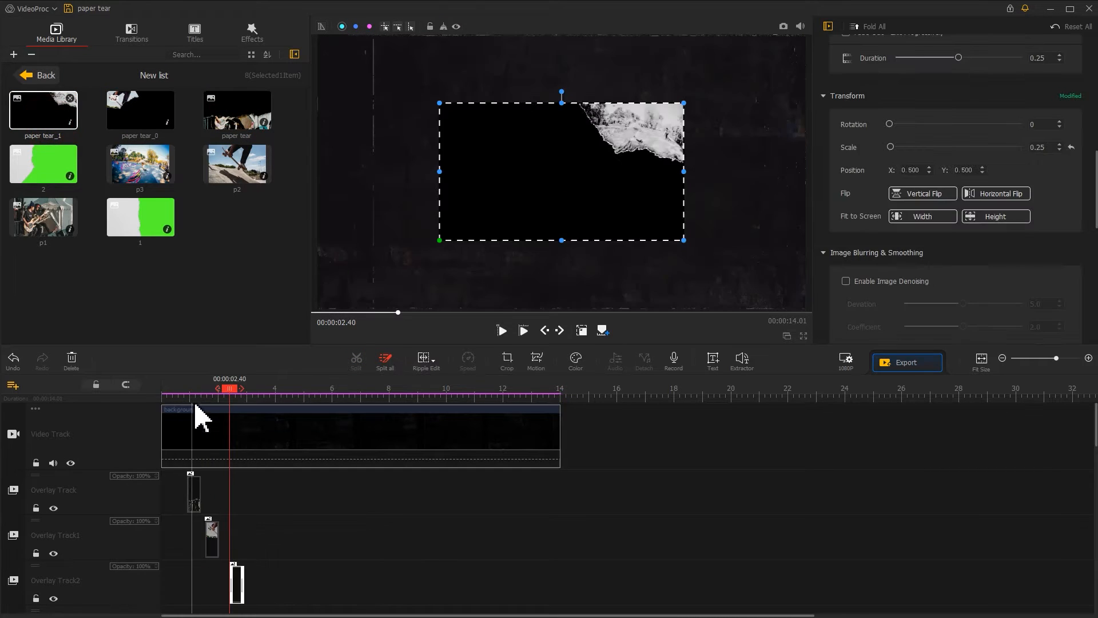
- Start the paper tear clip at 0.20 s and extend all three overlay clips to the background's end at 14.01 s
left_click_drag(236, 389, 178, 393)
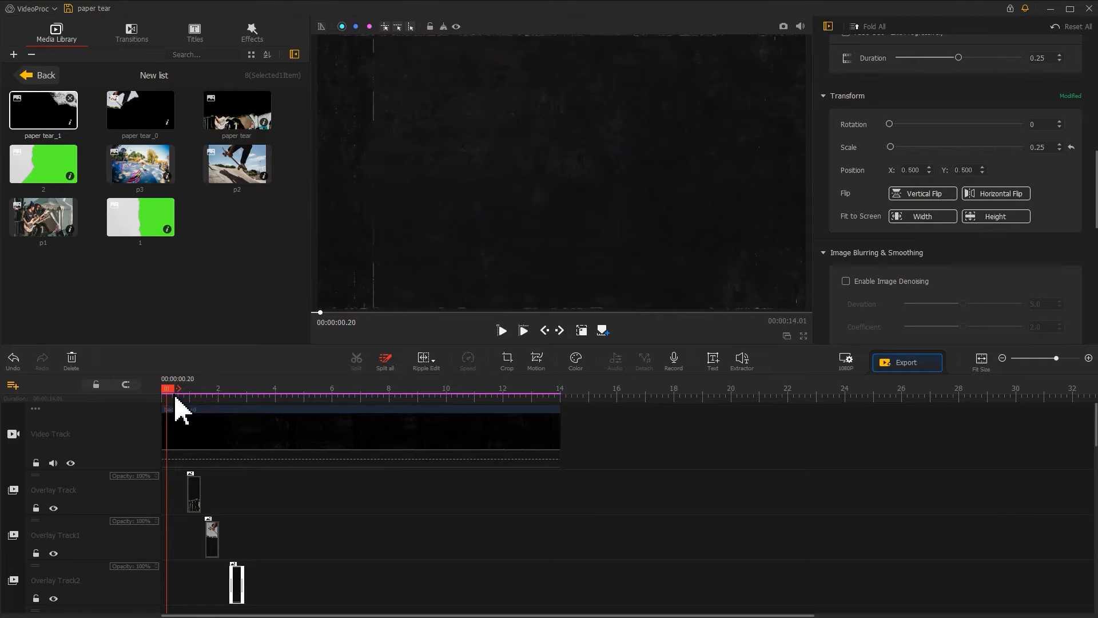
scroll(174, 407, "up", 3)
left_click_drag(262, 478, 772, 494)
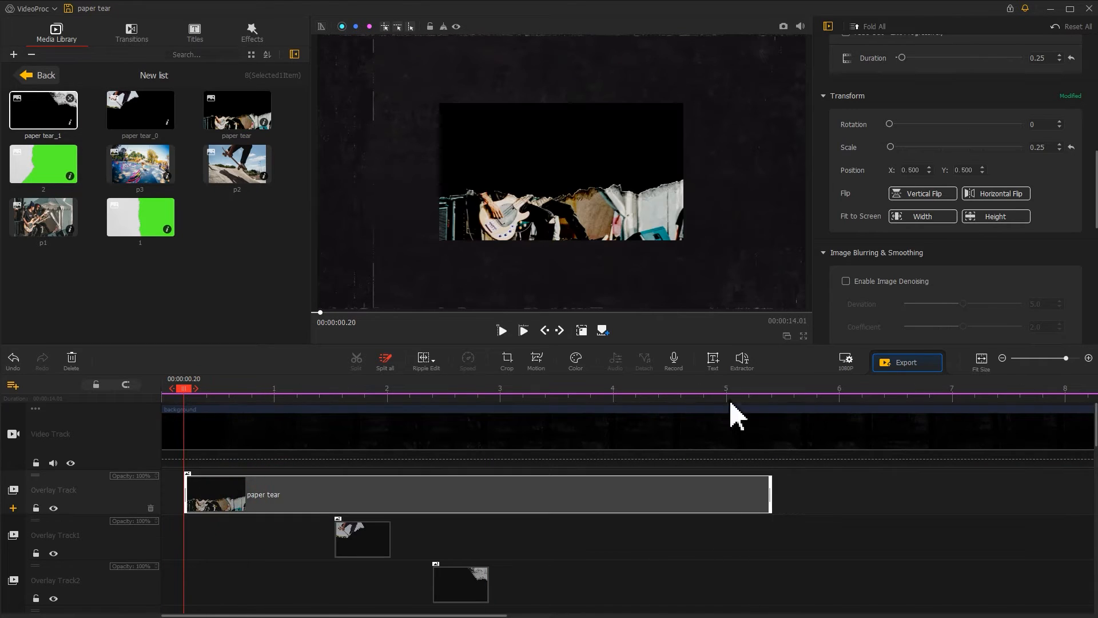
scroll(608, 421, "down", 3)
left_click_drag(426, 495, 850, 495)
left_click_drag(260, 540, 849, 537)
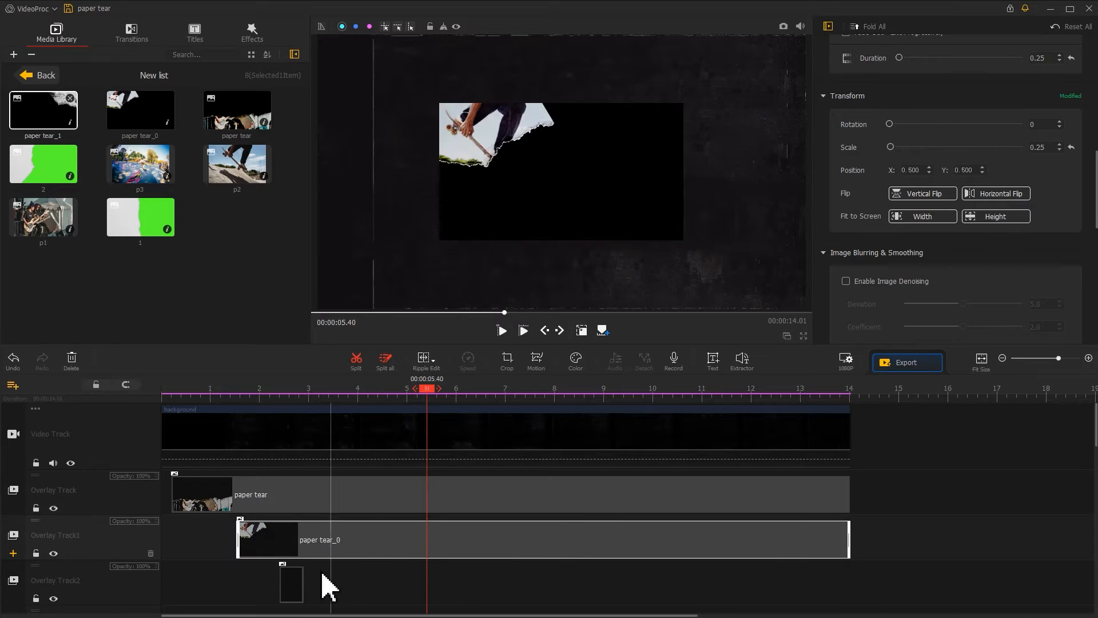
left_click_drag(303, 583, 850, 588)
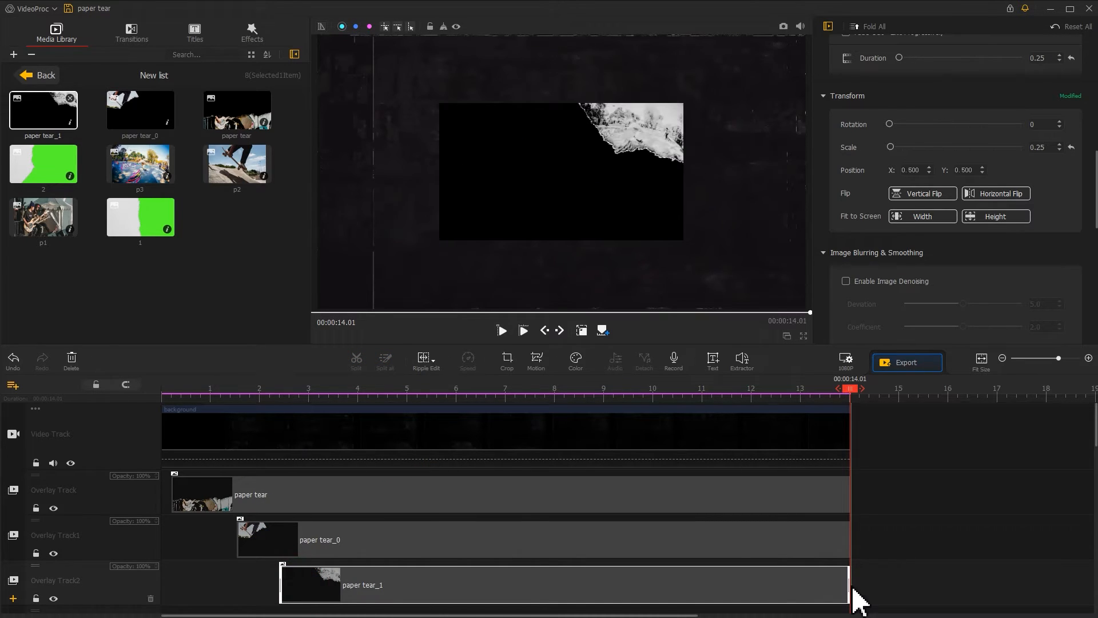
- Start the paper tear_1 clip at 2.30 s and fit all three overlay clips to the screen height
left_click(275, 395)
left_click_drag(279, 583, 275, 585)
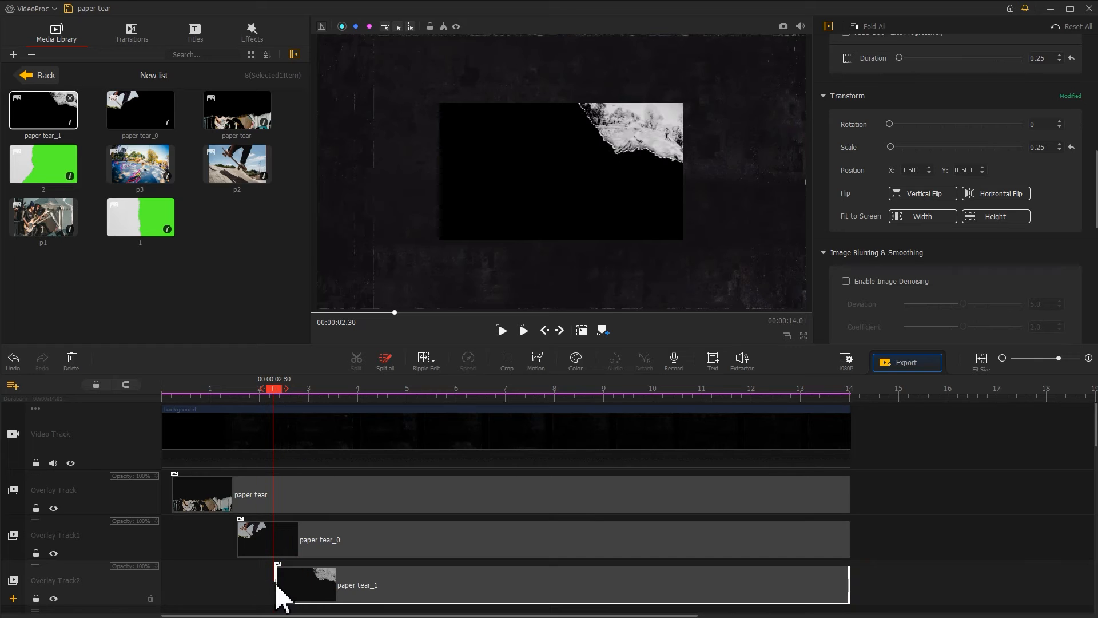
left_click(406, 589)
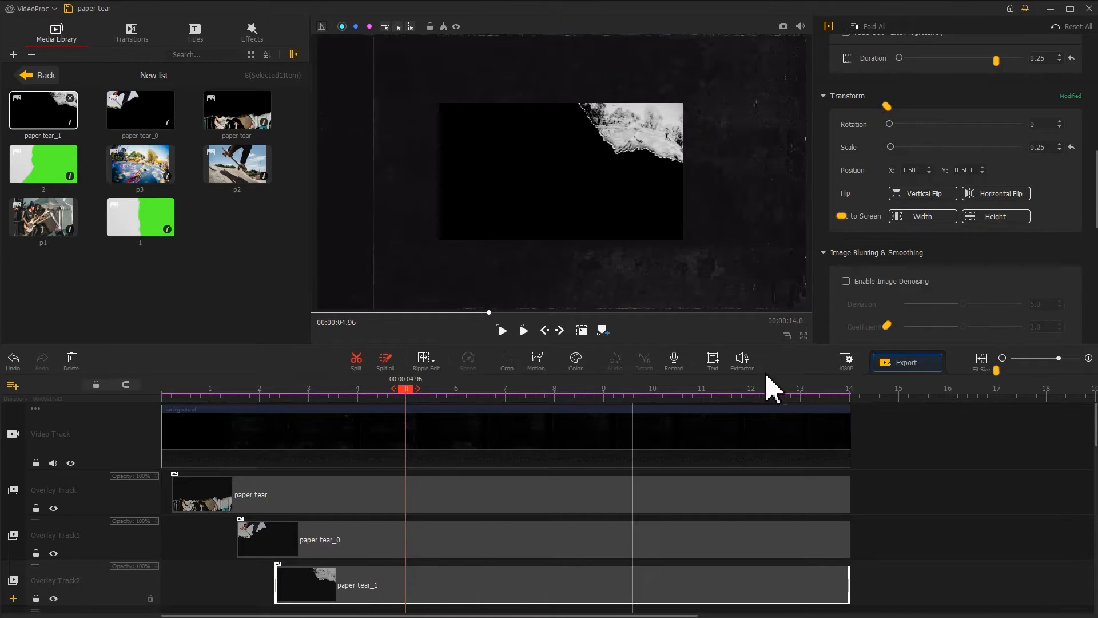
left_click(971, 219)
left_click(684, 531)
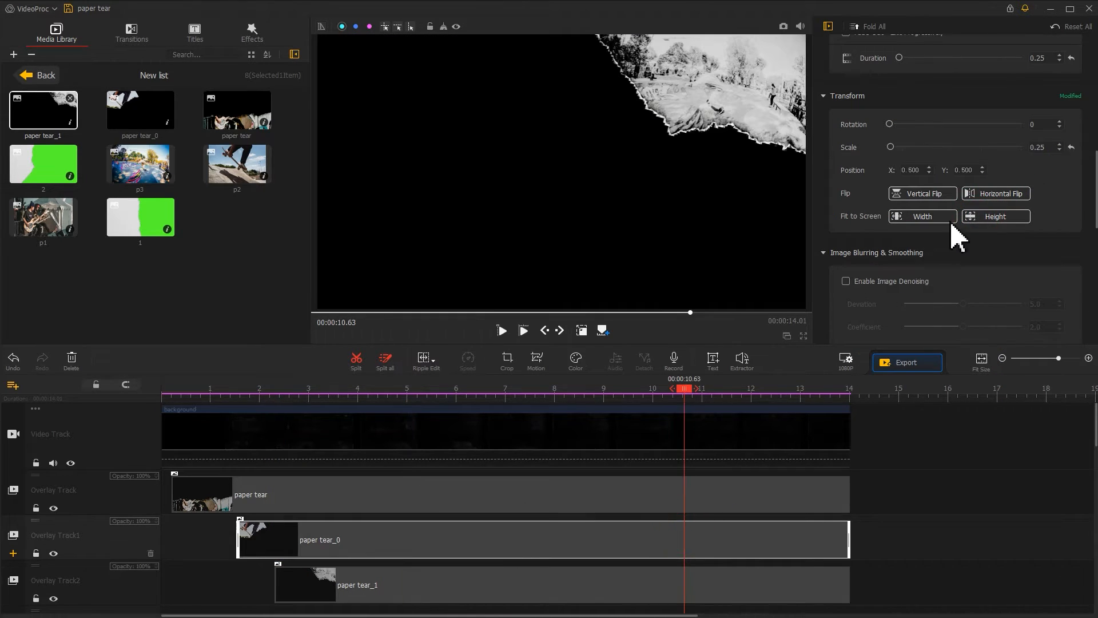
left_click(970, 217)
left_click(685, 495)
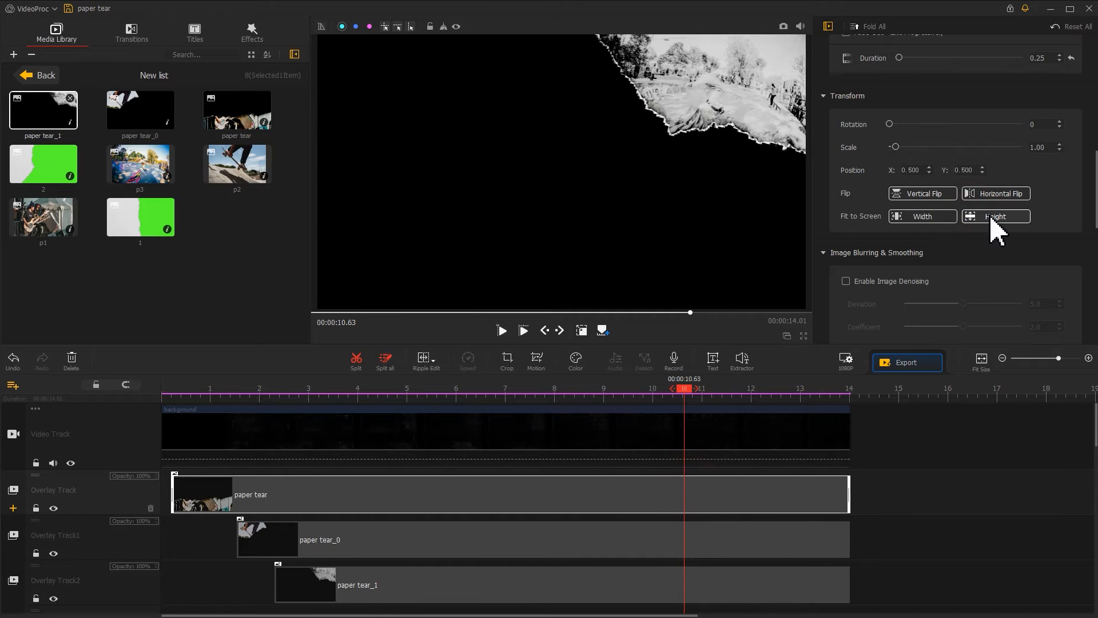
- Set the blend mode of the paper tear, paper tear_0 and paper tear_1 clips to Lighten
left_click_drag(1093, 200, 1074, 323)
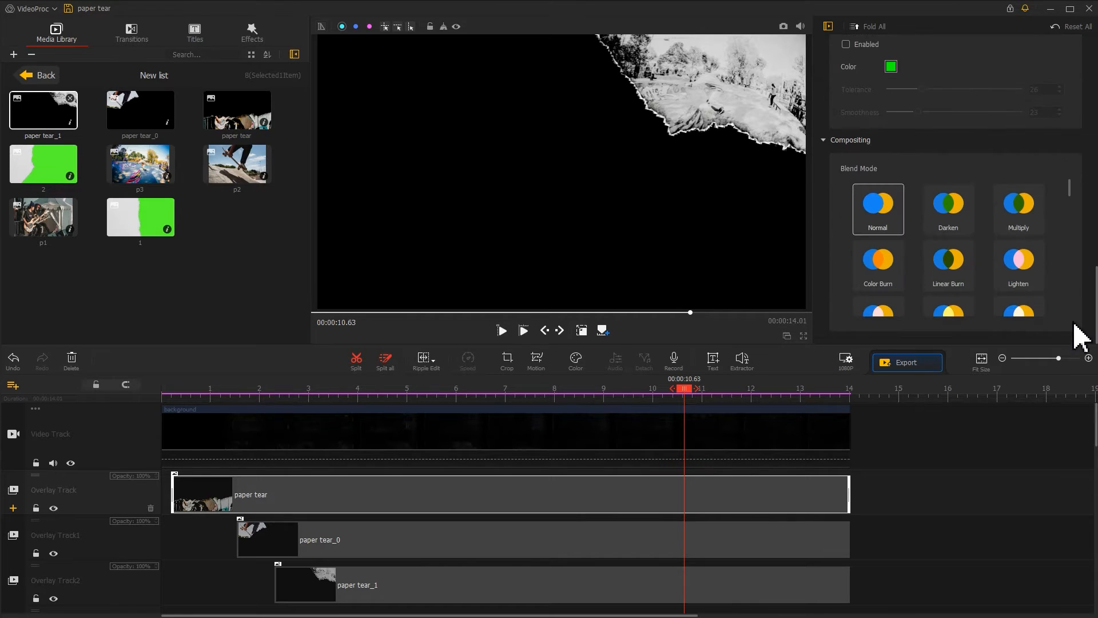
left_click(1020, 263)
left_click(757, 540)
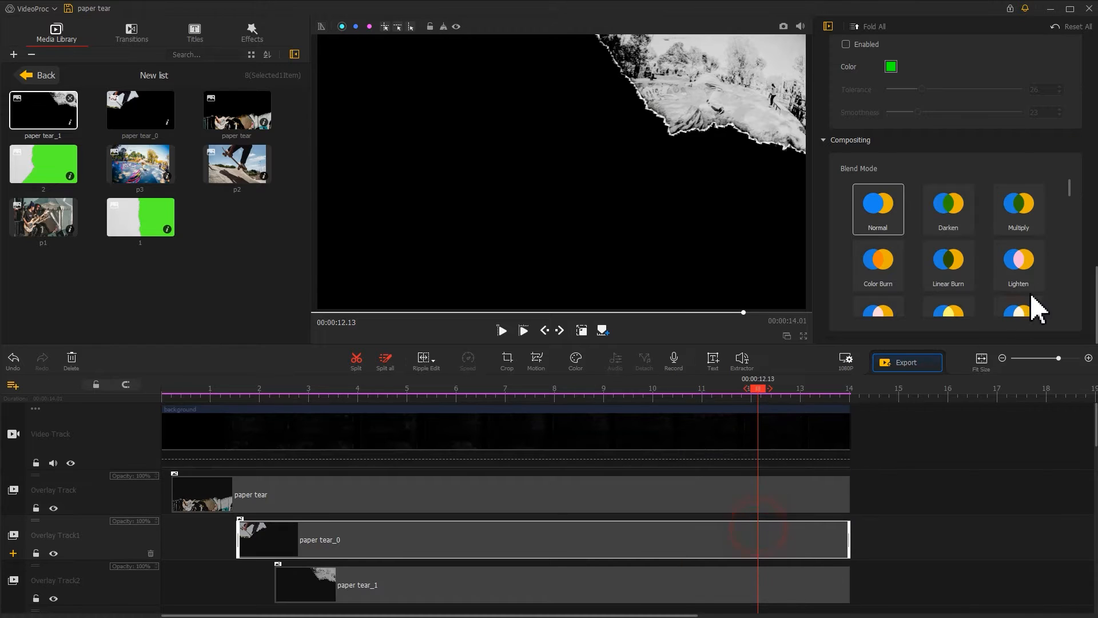
left_click(1030, 267)
left_click(787, 579)
left_click(1025, 268)
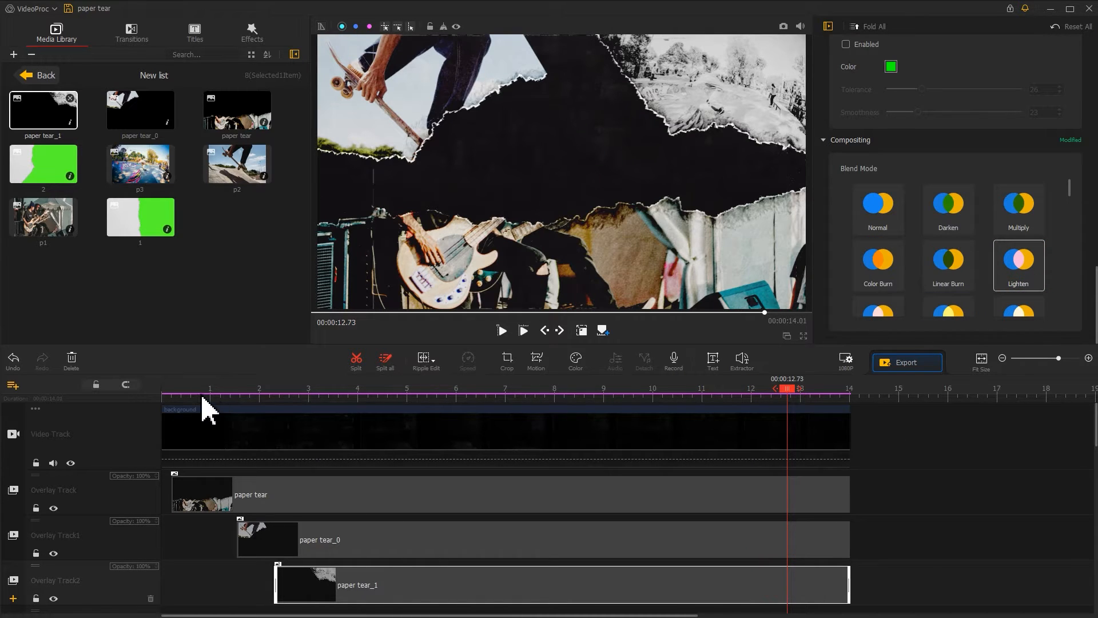
- Split the paper tear clip at 0.53 s, about 0.9 s and about 8.9 s
left_click_drag(200, 394, 189, 398)
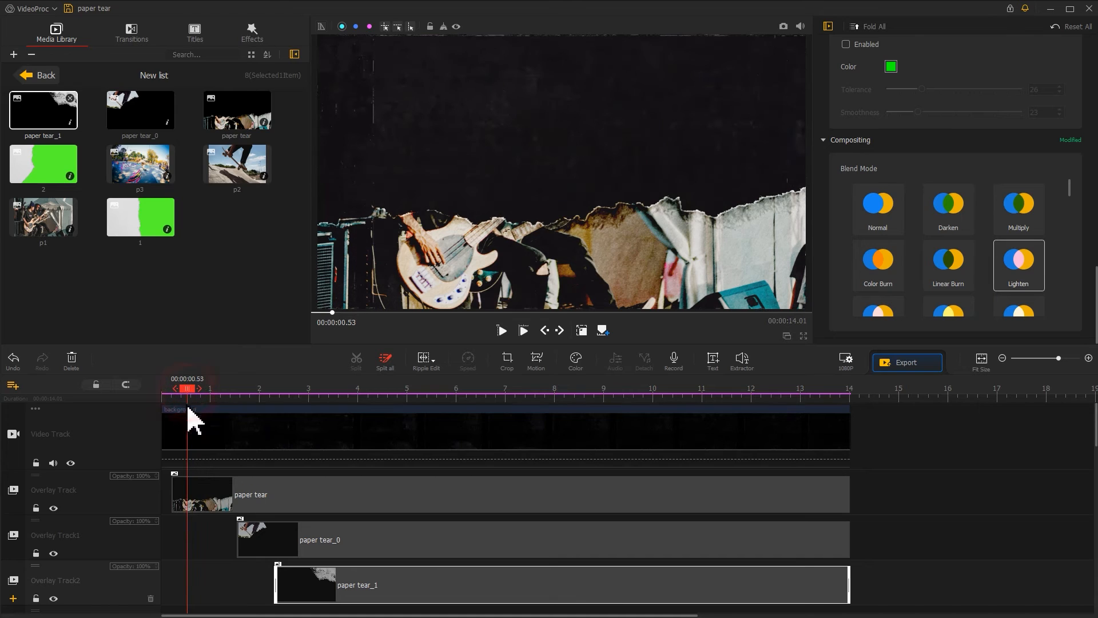
left_click(191, 496)
left_click(356, 365)
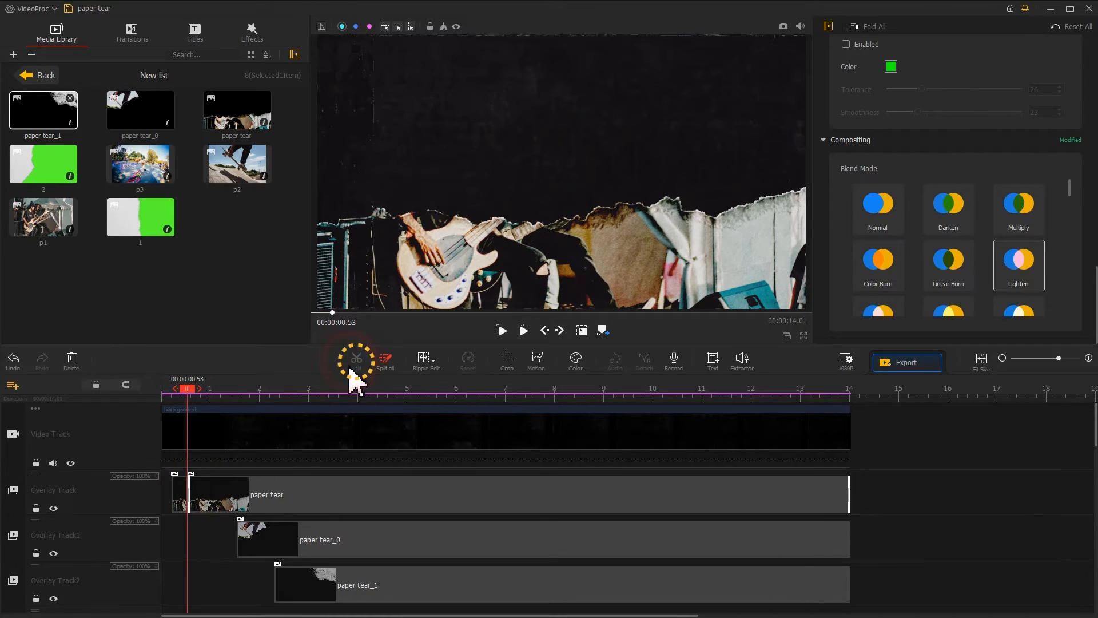
left_click_drag(188, 389, 204, 391)
left_click(356, 365)
left_click_drag(577, 391, 634, 391)
left_click(357, 364)
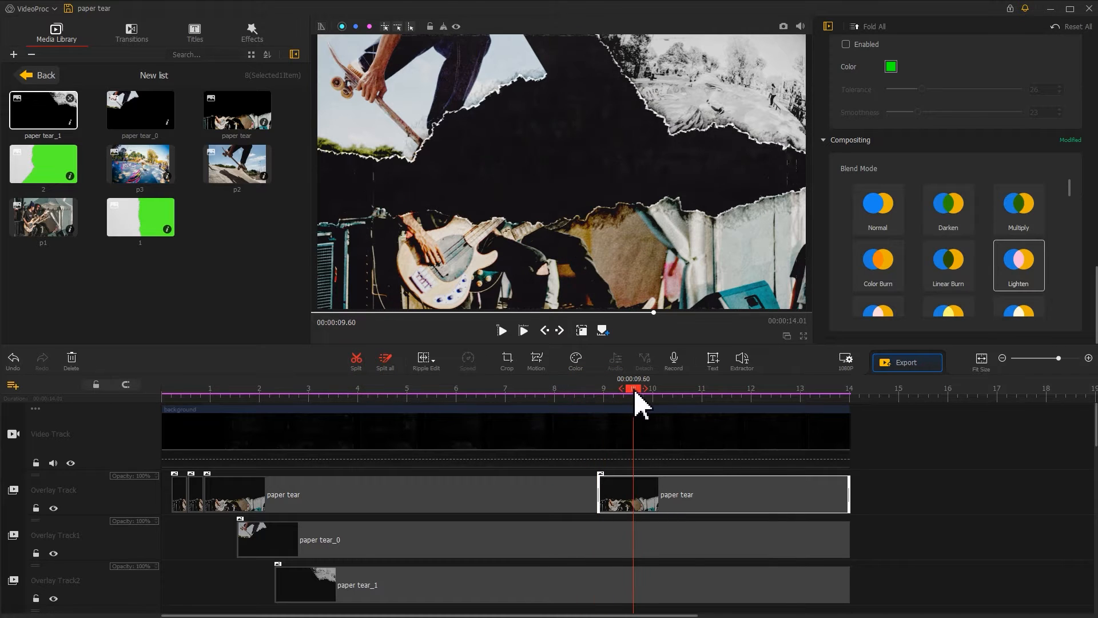
- Trim and split the ends of the three overlay clips into segments at 9.60–10.40 s and 11.26–14.01 s, with gaps between them
left_click_drag(599, 494, 634, 493)
left_click_drag(635, 390, 717, 394)
left_click(356, 364)
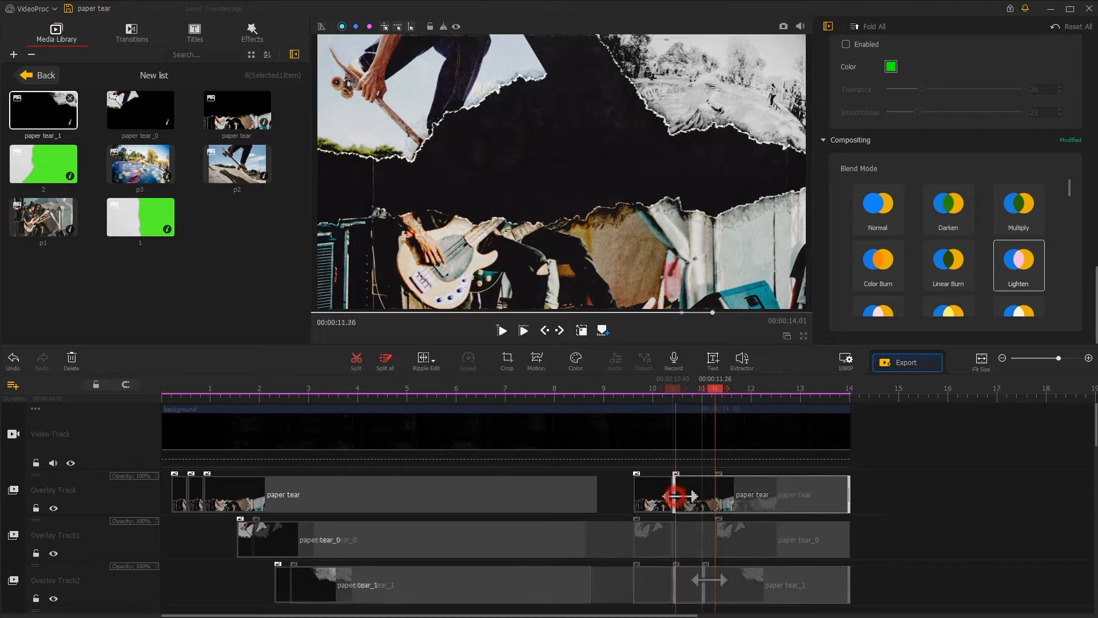
left_click_drag(715, 581, 717, 580)
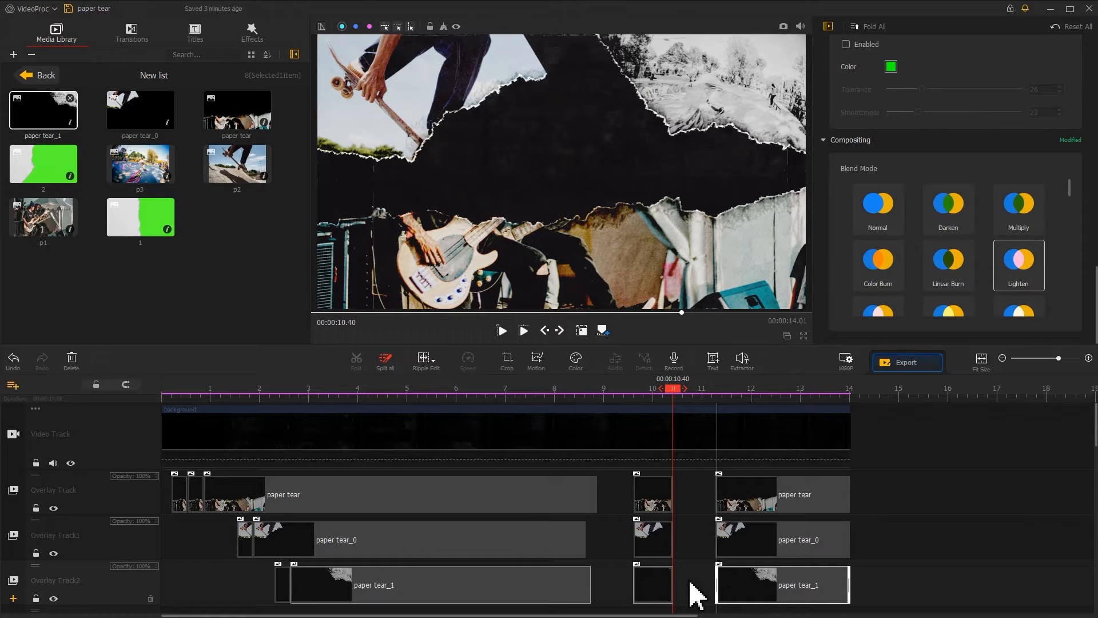
- Shift the first two short paper tear segments downward in the frame, the first one further than the second, and preview the opening
left_click(179, 499)
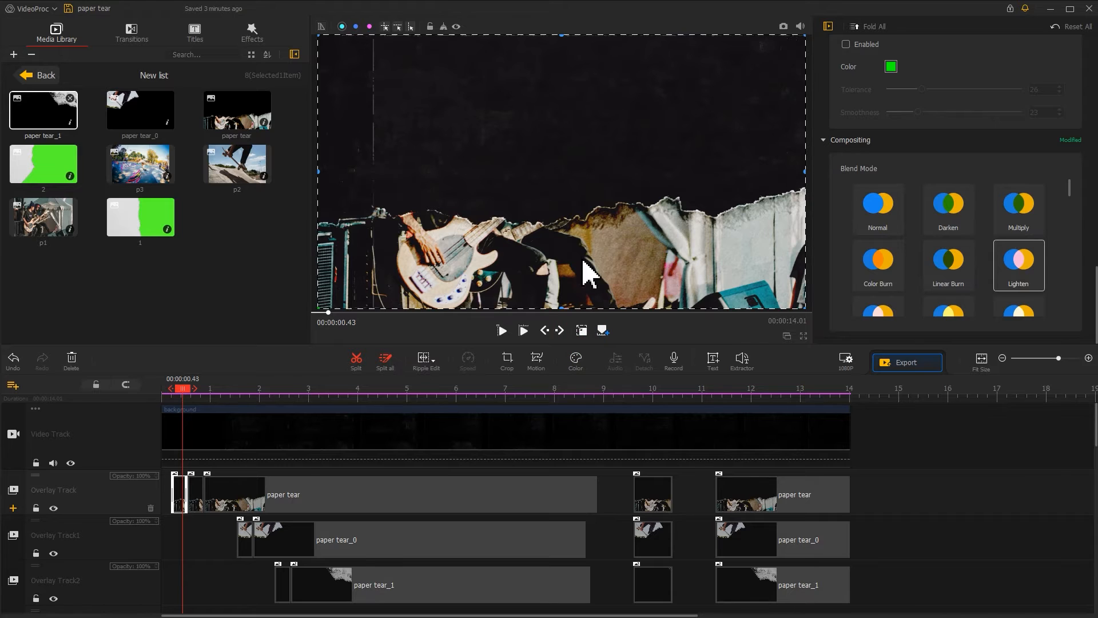
left_click_drag(577, 187, 577, 290)
left_click(196, 492)
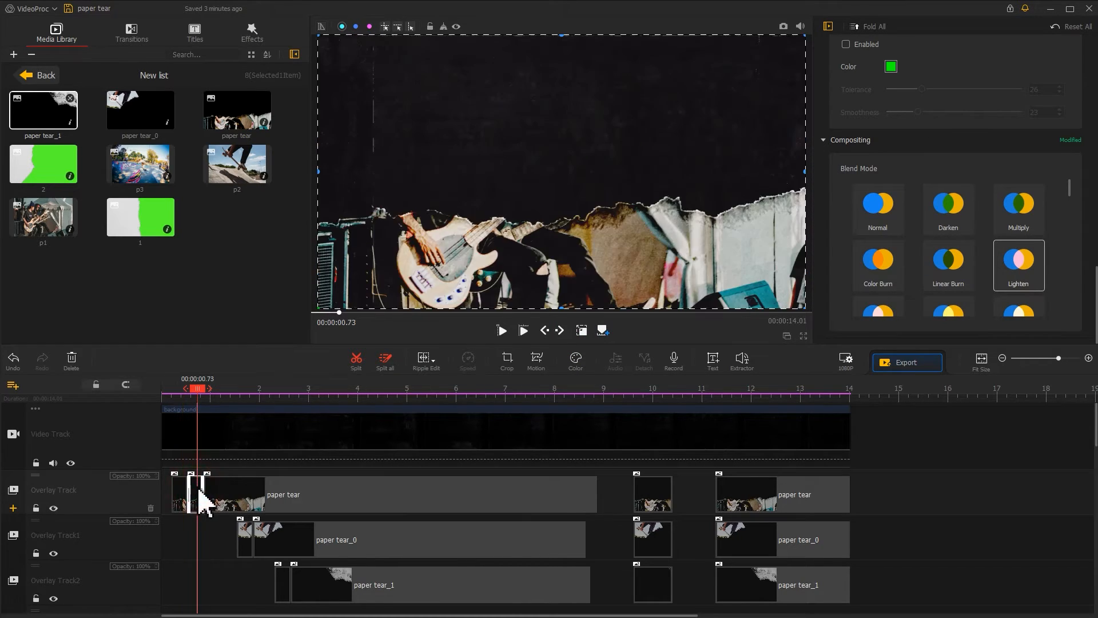
left_click_drag(637, 236, 637, 284)
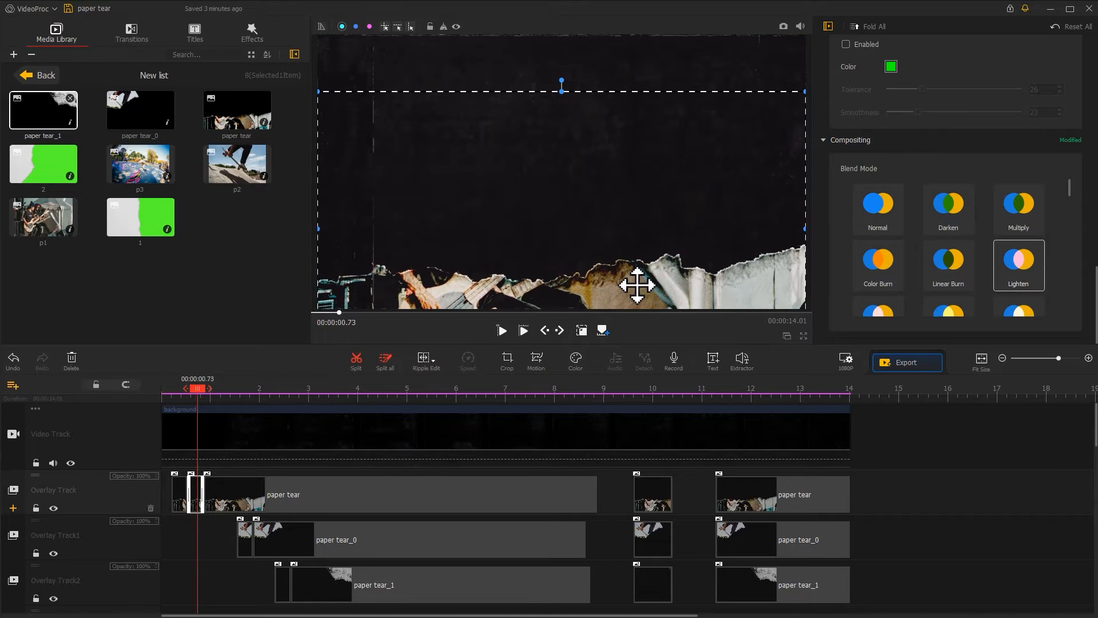
left_click(245, 502)
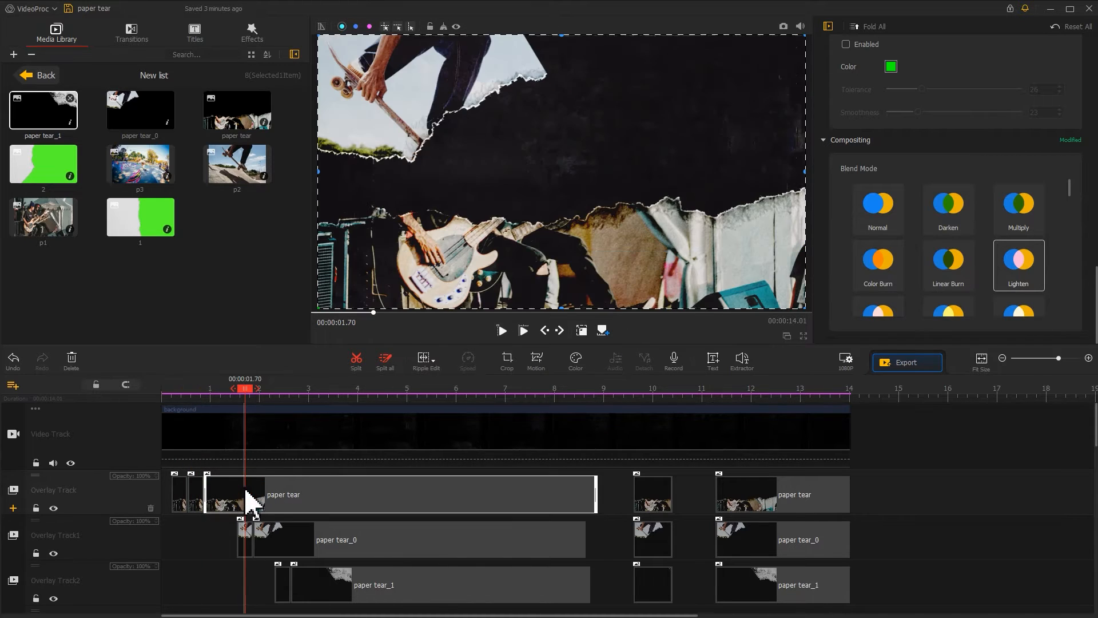
left_click(584, 333)
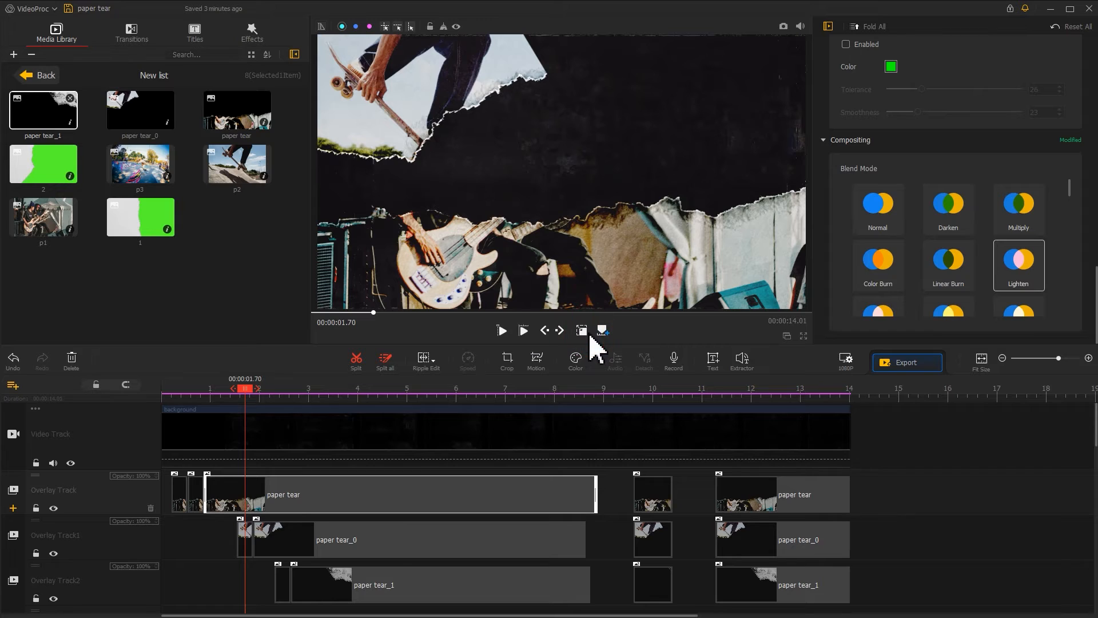
left_click(171, 388)
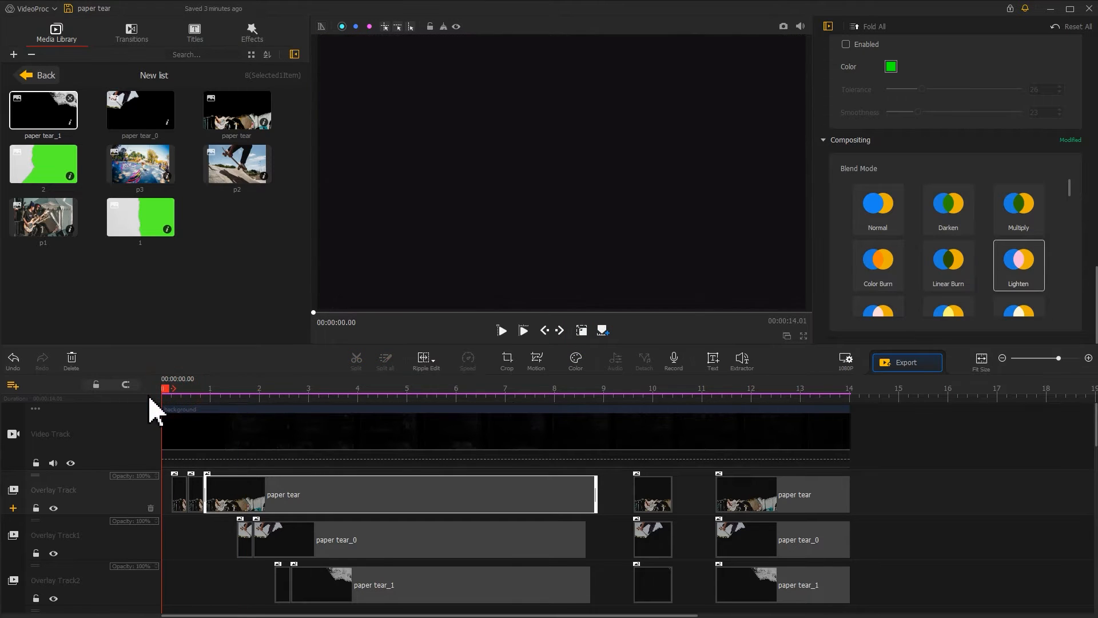
key("space")
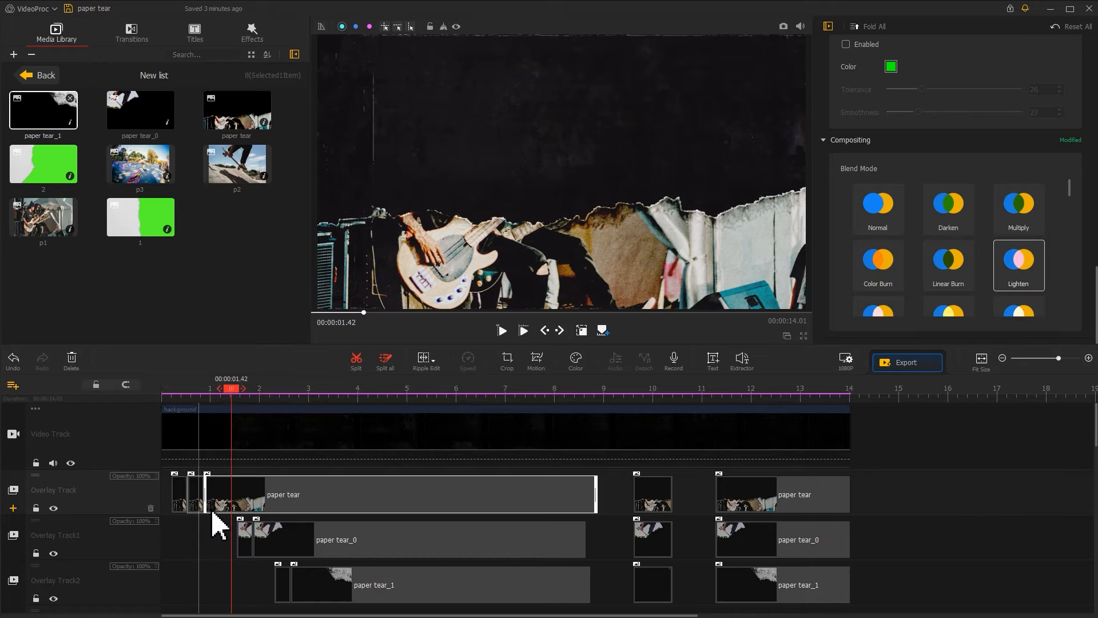
- Move the opening paper tear_0 segment leftward and the opening paper tear_1 segment rightward in the frame
left_click(241, 535)
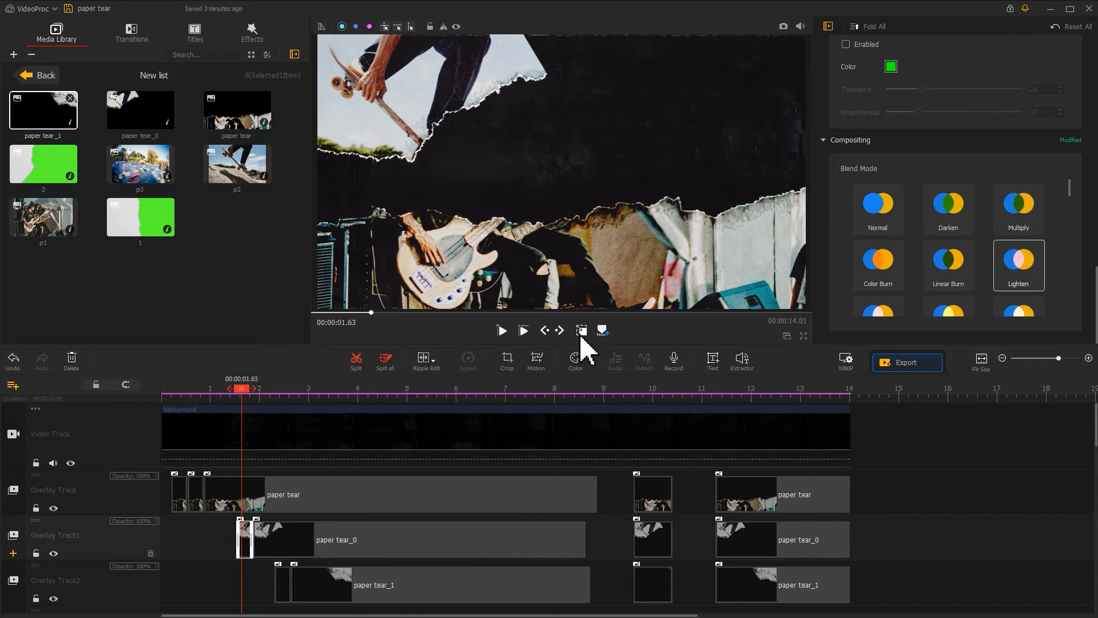
left_click_drag(592, 186, 449, 195)
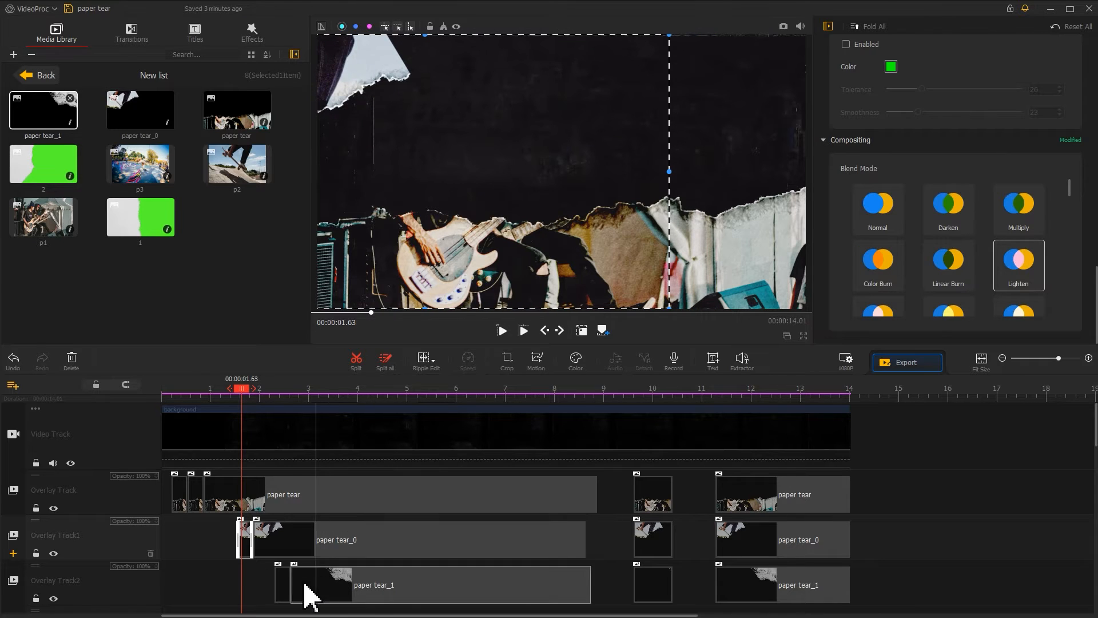
left_click(284, 586)
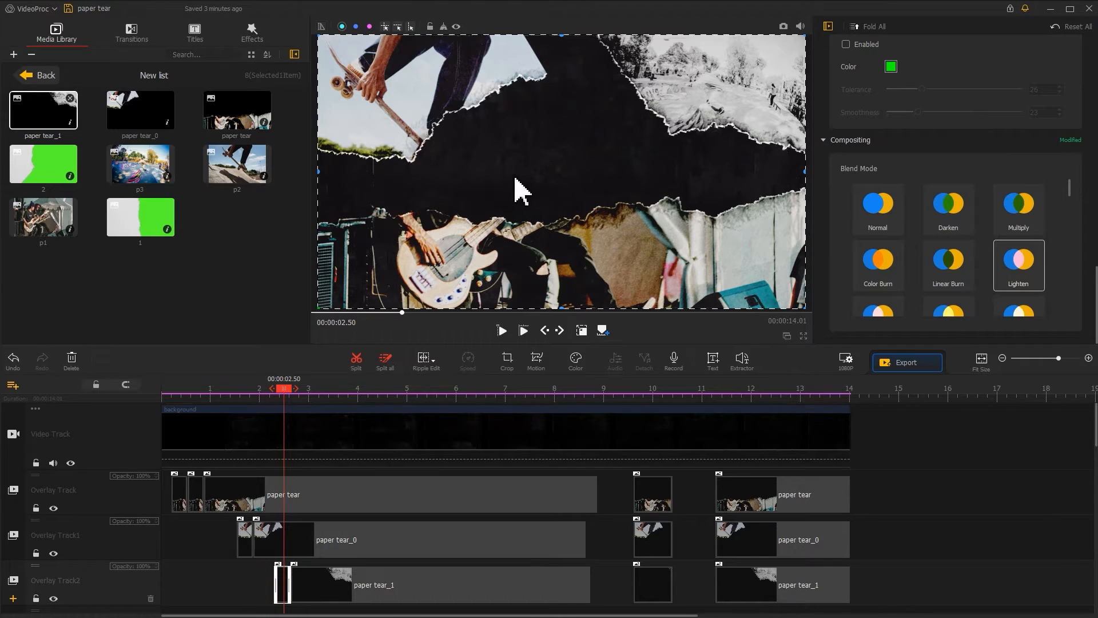
left_click_drag(520, 191, 686, 174)
left_click(582, 331)
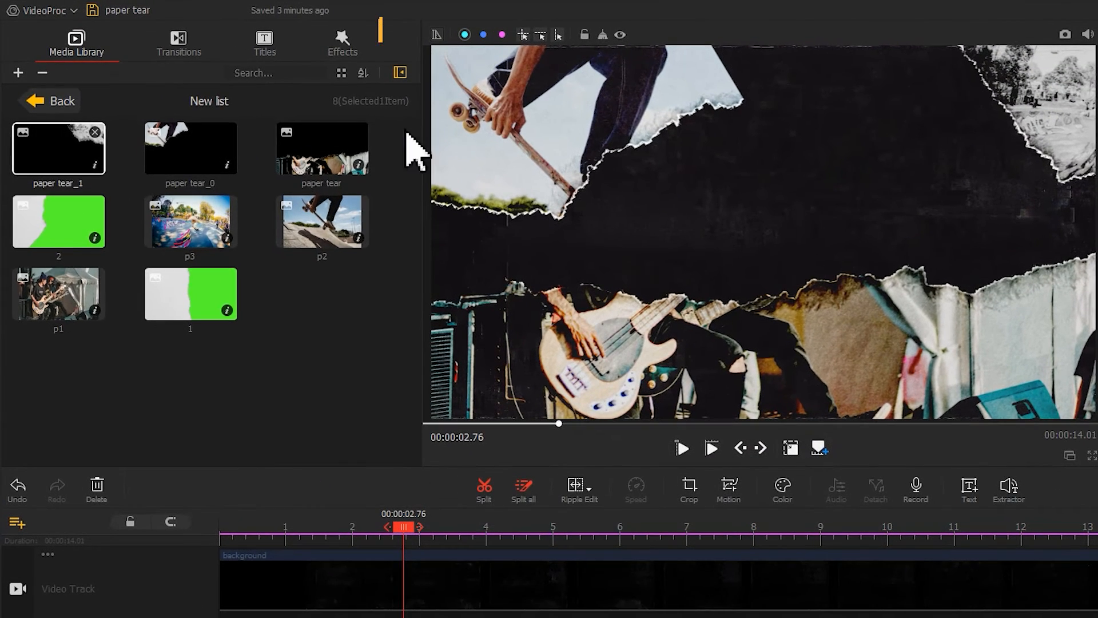
- Add two Color Glitch effects to the effect track, at 4.76–5.66 s and 6.36–7.10 s
left_click(347, 53)
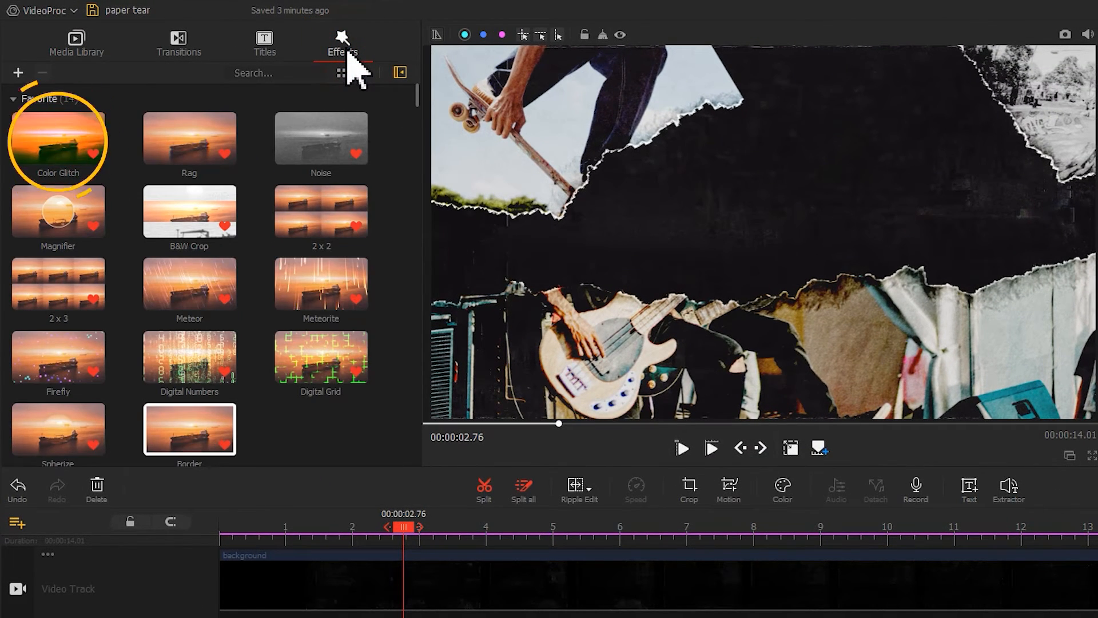
left_click(59, 127)
left_click_drag(61, 132, 440, 541)
scroll(360, 569, "down", 2)
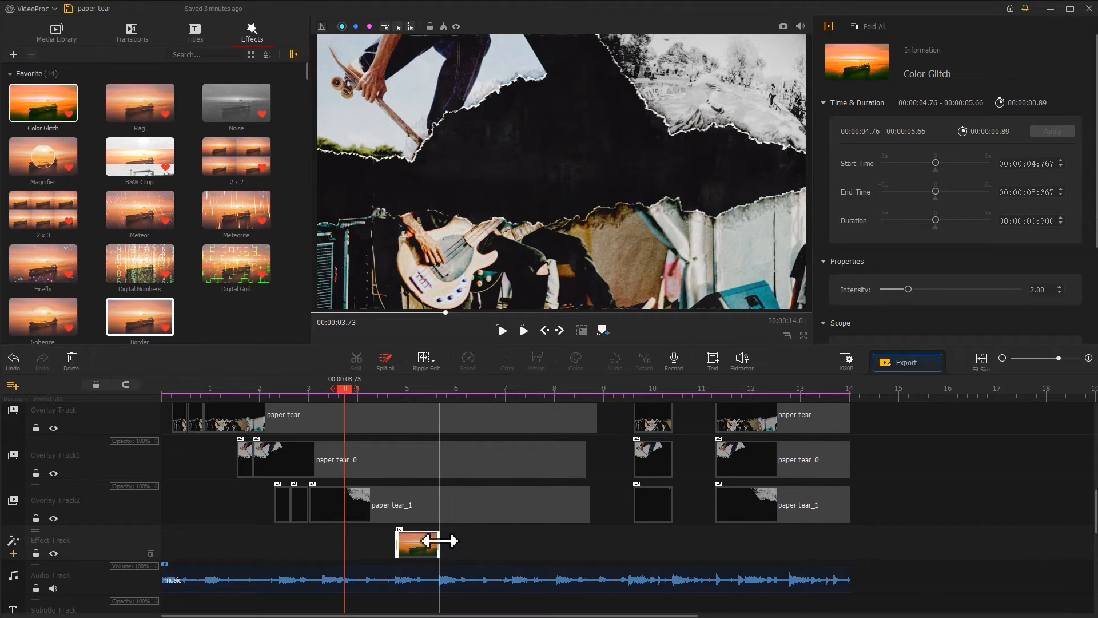
left_click_drag(54, 126, 518, 552)
left_click_drag(719, 549, 509, 553)
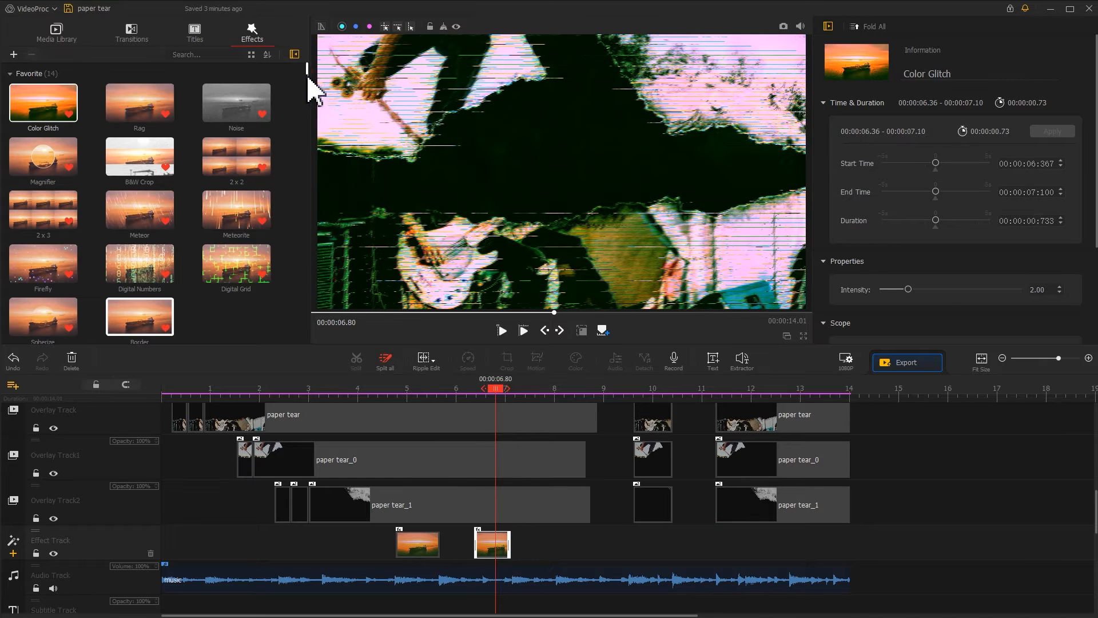
- Add a Circular Mask effect at 9.60–10.40 s and limit its scope to the three paper tear clips instead of the canvas
left_click_drag(308, 90, 649, 540)
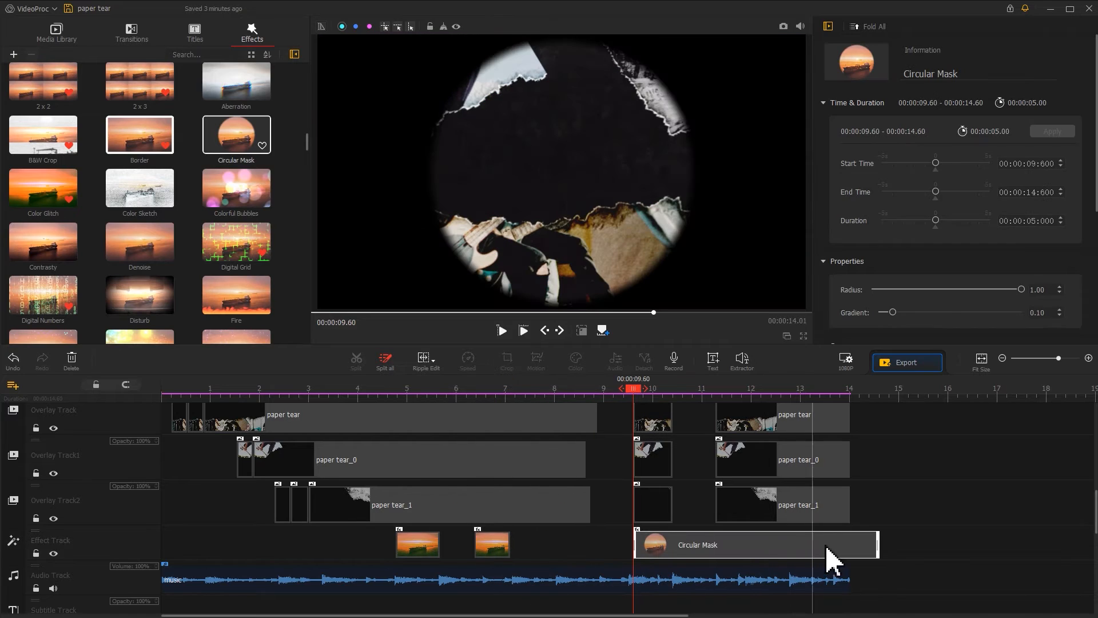
left_click_drag(845, 550, 673, 545)
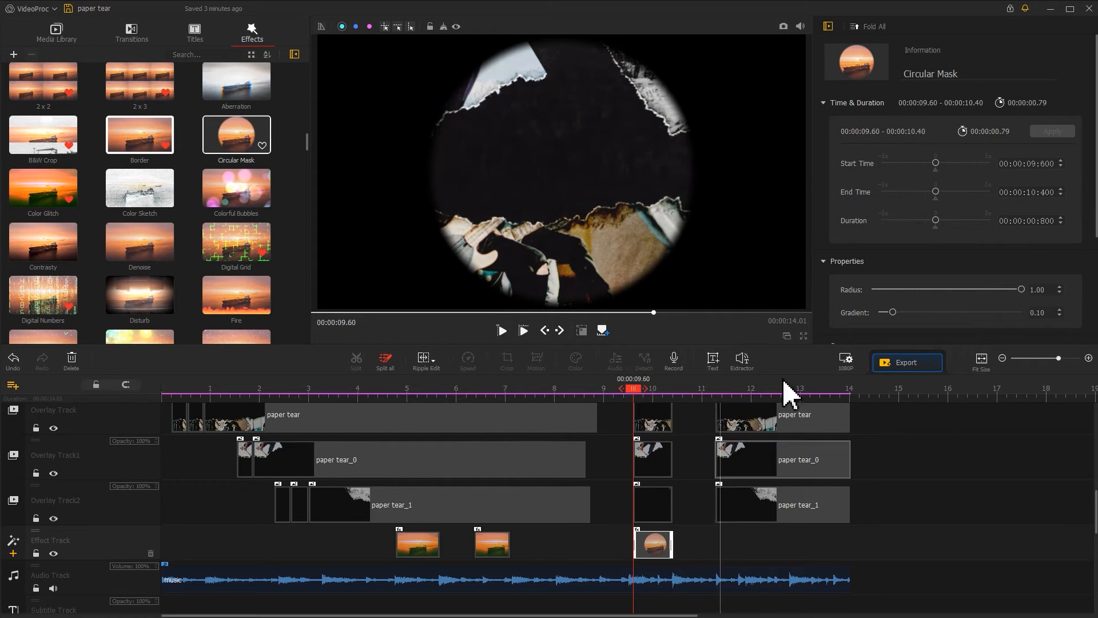
scroll(1078, 331, "down", 5)
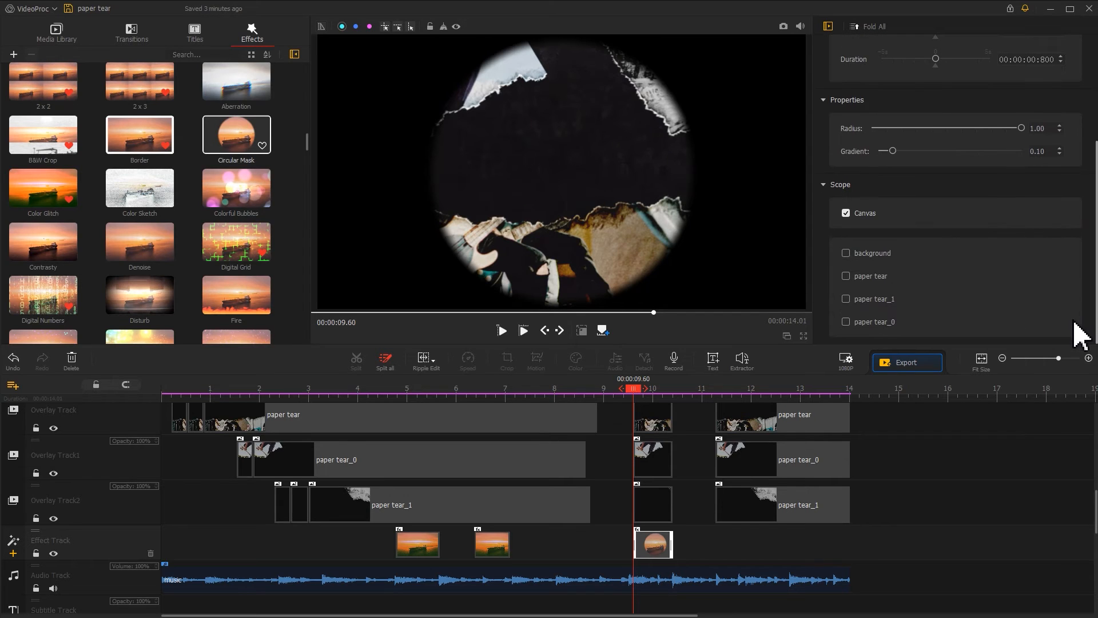
left_click(874, 215)
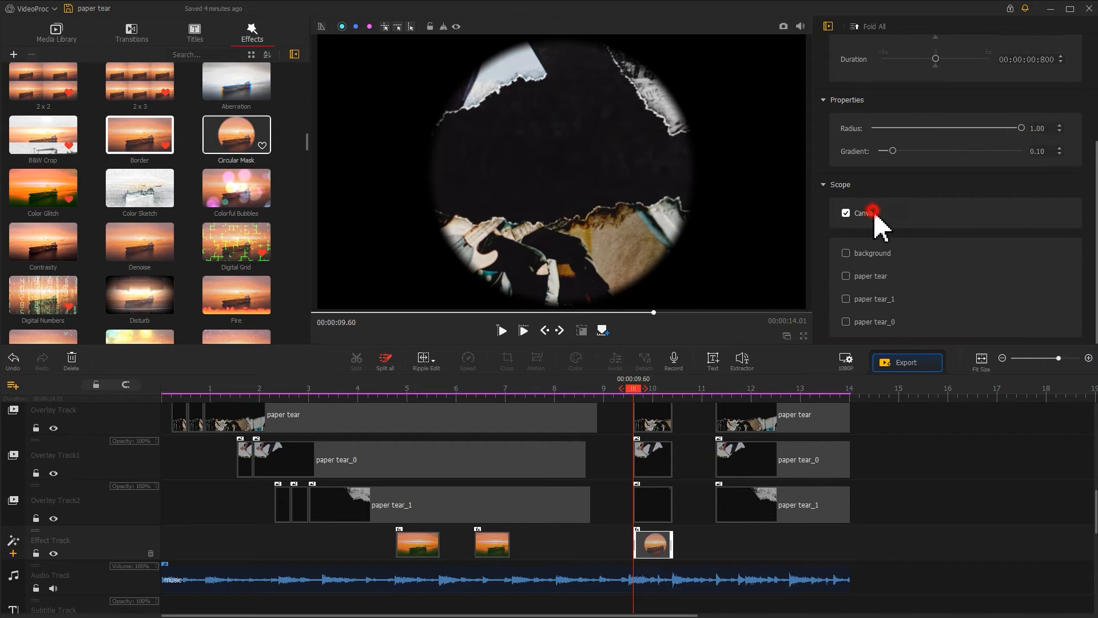
left_click(856, 300)
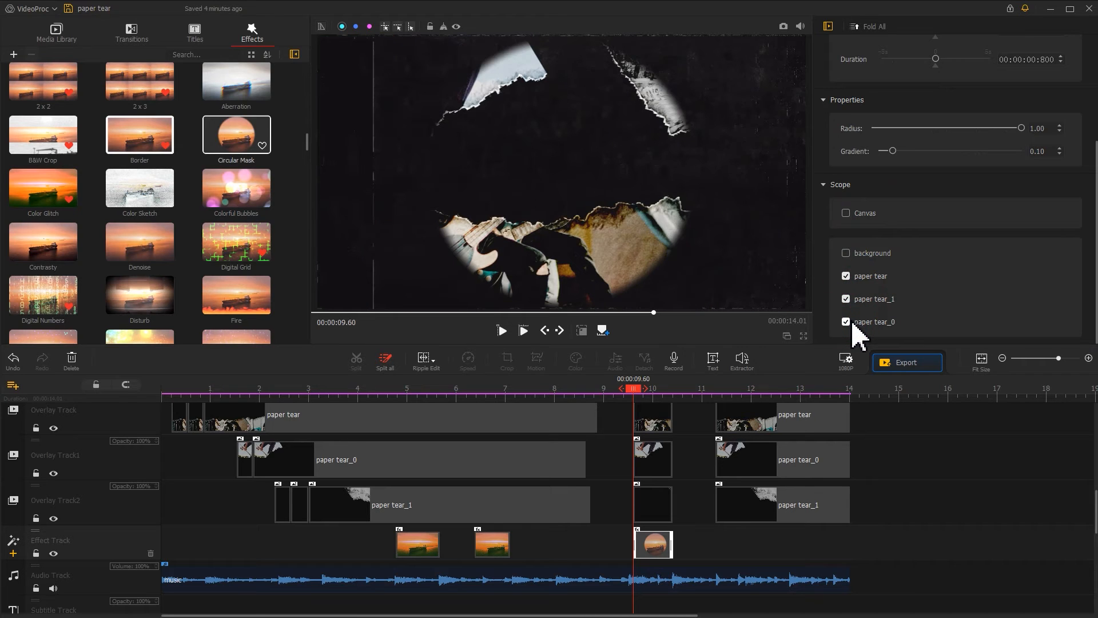
- Add the 2 x 3 effect to the effect track from 11.93 s to the video's end at 14.01 s
scroll(303, 117, "up", 3)
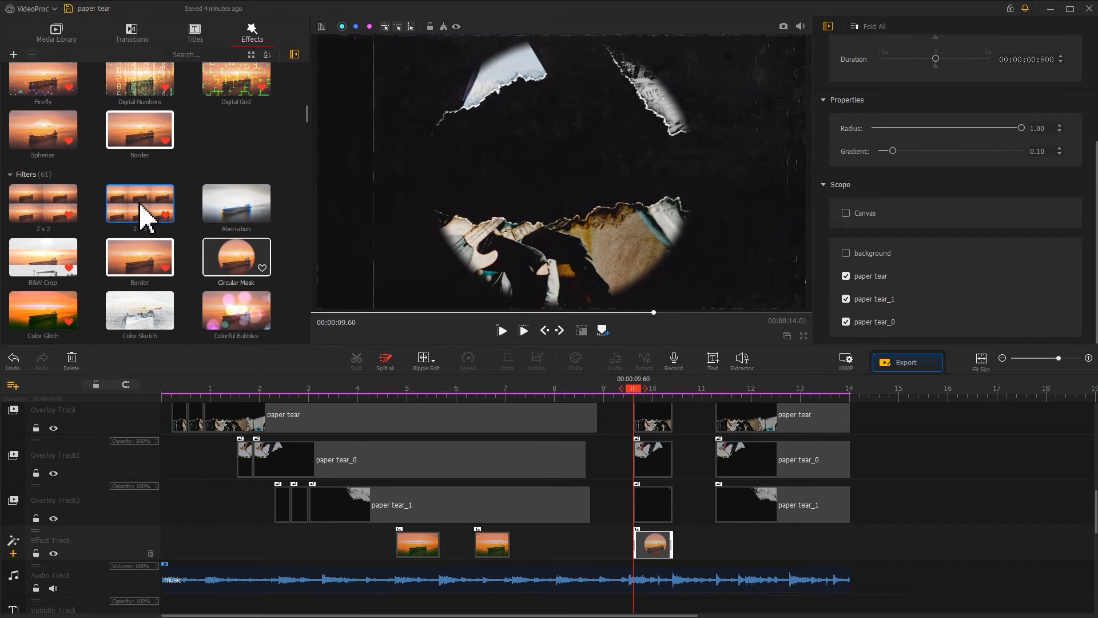
left_click_drag(141, 204, 849, 543)
left_click(748, 390)
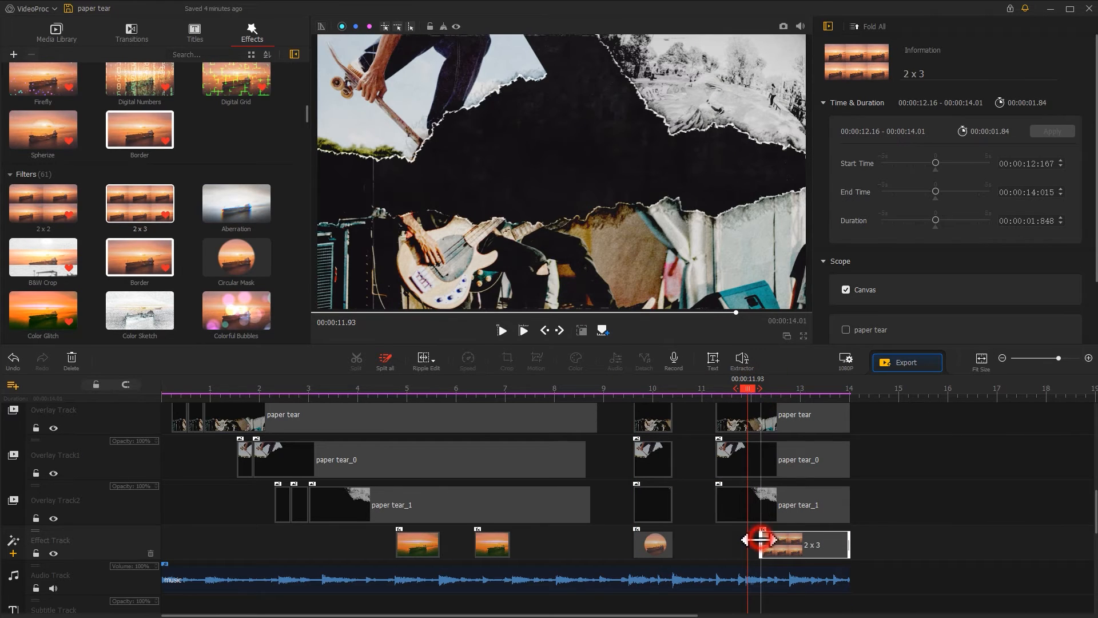
left_click_drag(760, 539, 749, 543)
- Add a Disturb effect from about 11.26 s up to the start of the 2 x 3 effect
scroll(306, 166, "down", 3)
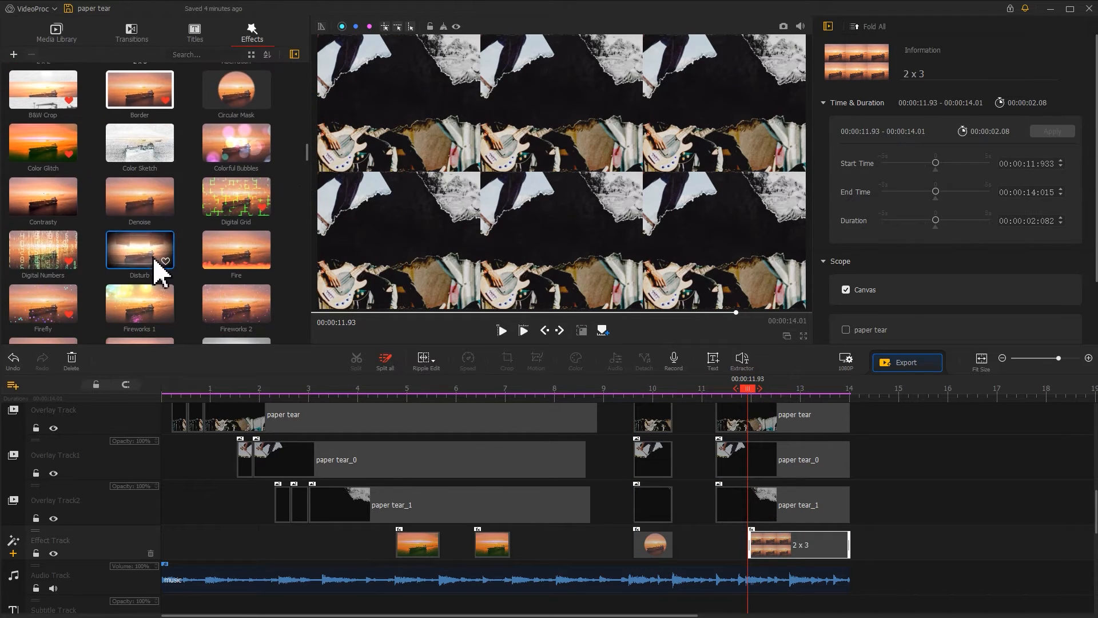
left_click_drag(162, 273, 729, 546)
left_click_drag(956, 543, 746, 547)
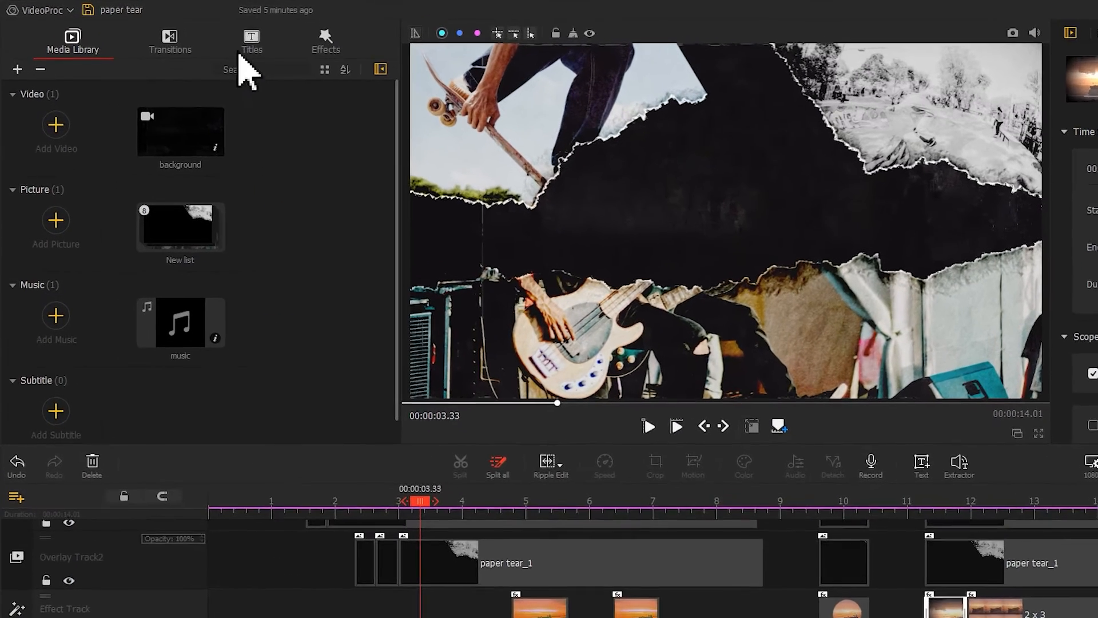
- Add Title 6 to the subtitle track at 3.33 s and trim it to end at 4.76 s
left_click(192, 38)
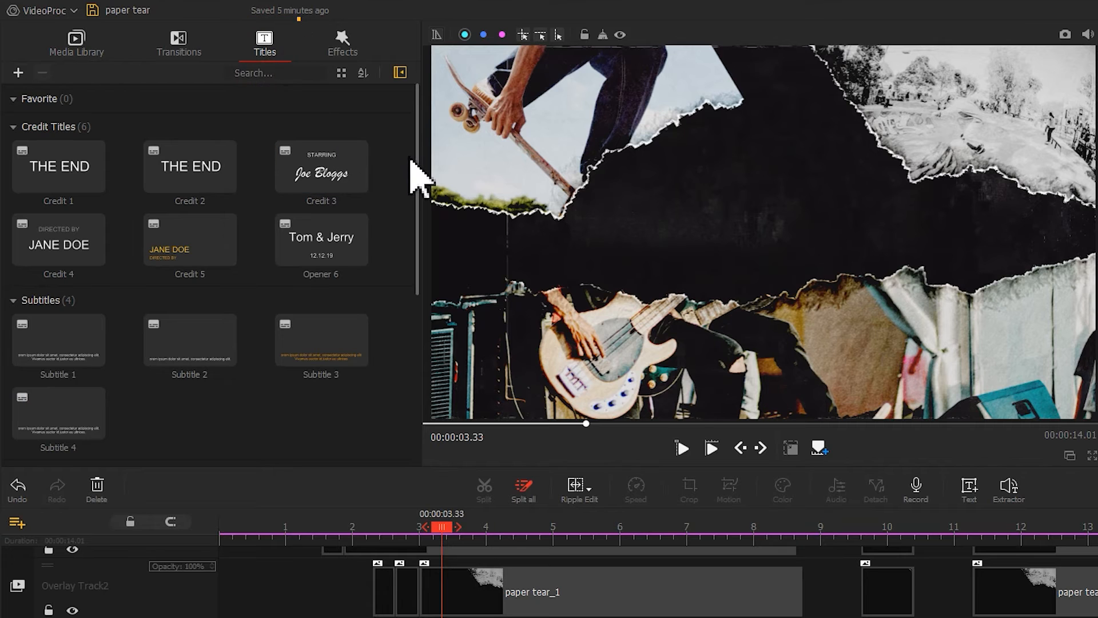
left_click_drag(417, 152, 398, 400)
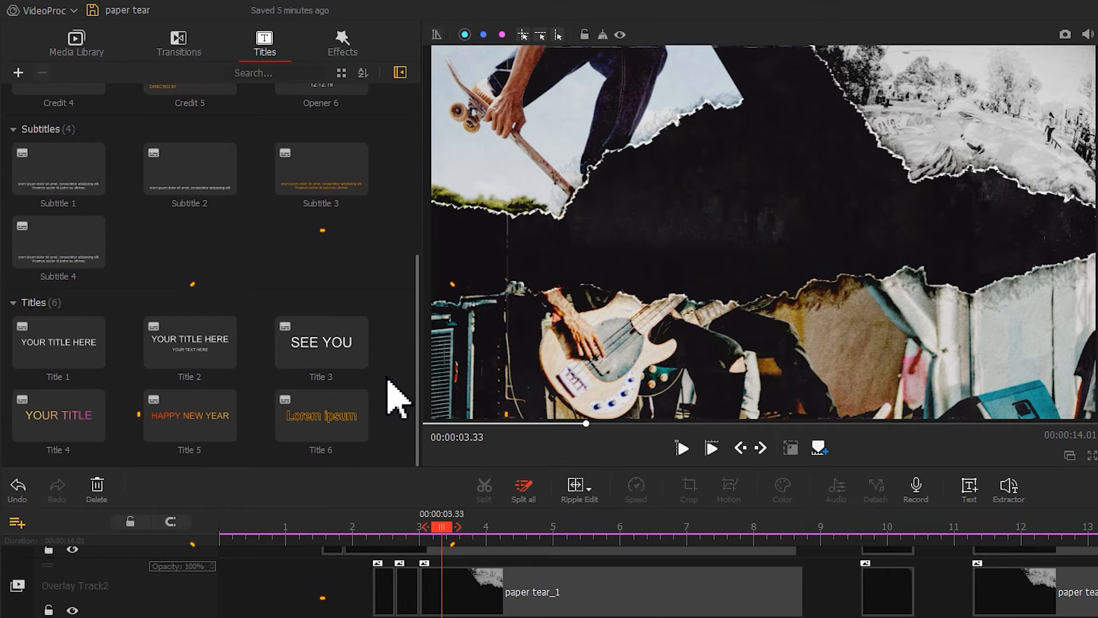
left_click_drag(344, 441, 457, 617)
left_click_drag(337, 558, 343, 556)
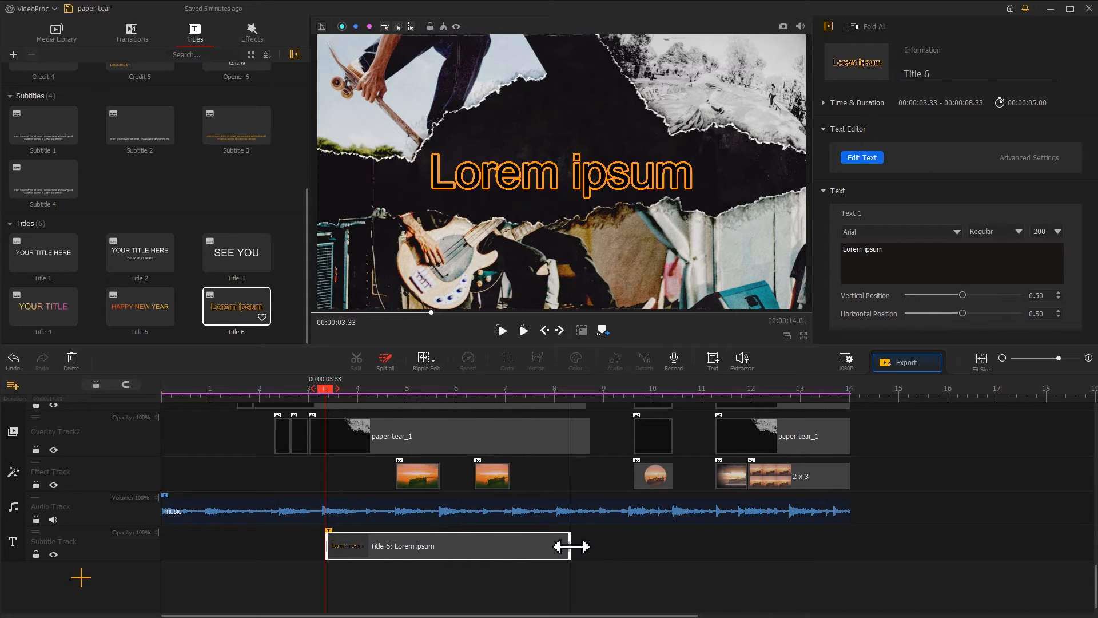
left_click_drag(570, 546, 395, 547)
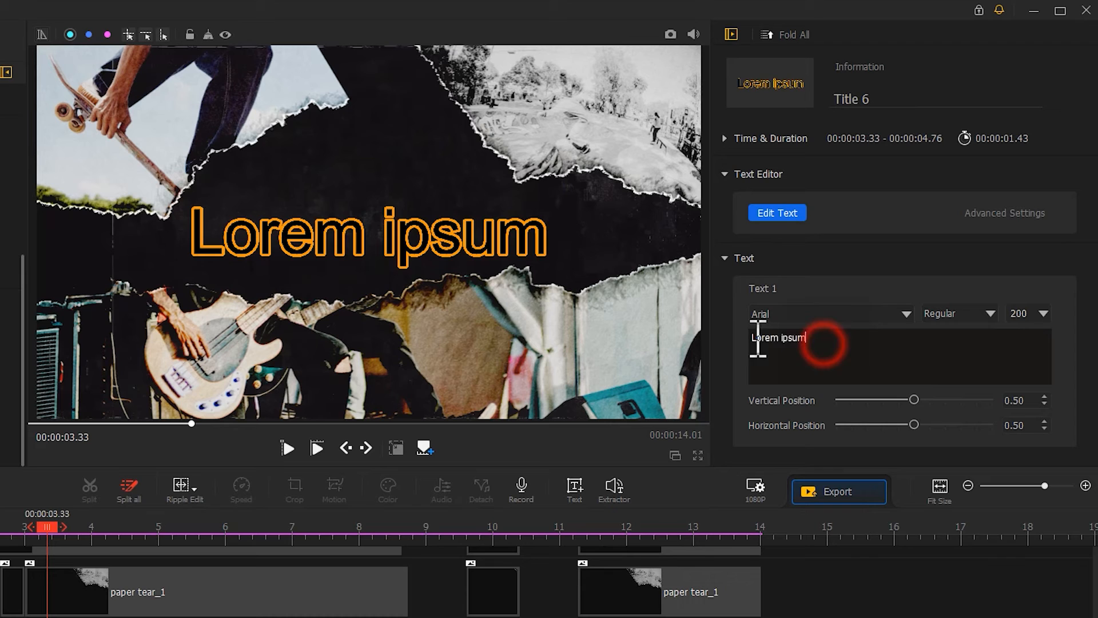
- Replace the title's placeholder text with "PAPER TEAR" and set its font to Franklin Gothic Heavy
left_click_drag(757, 338, 735, 343)
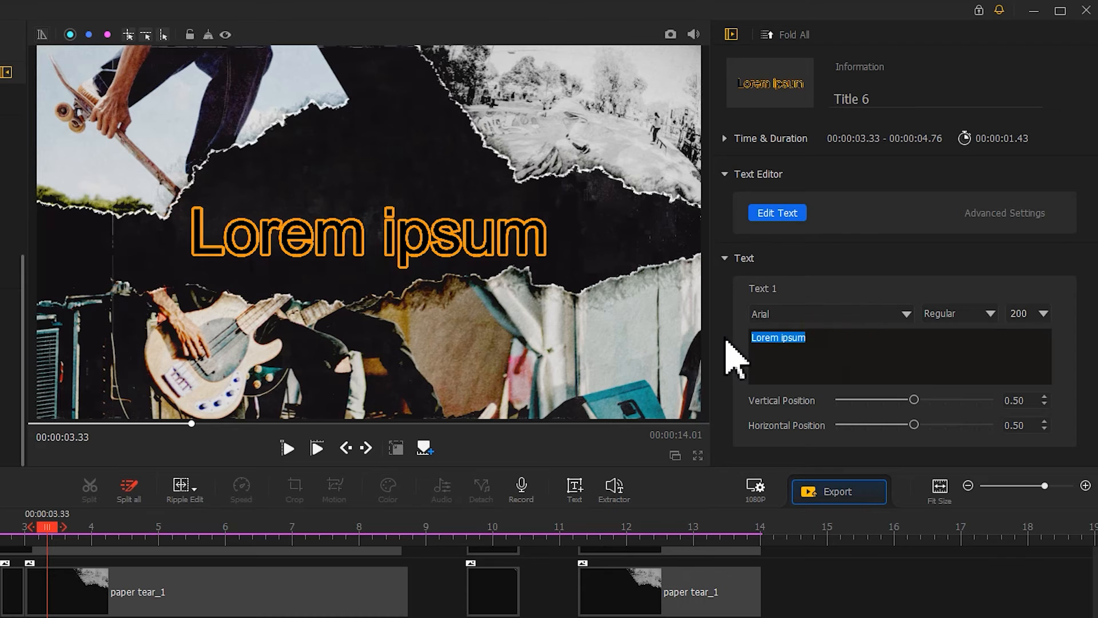
type("PAPER TEAR")
left_click(829, 314)
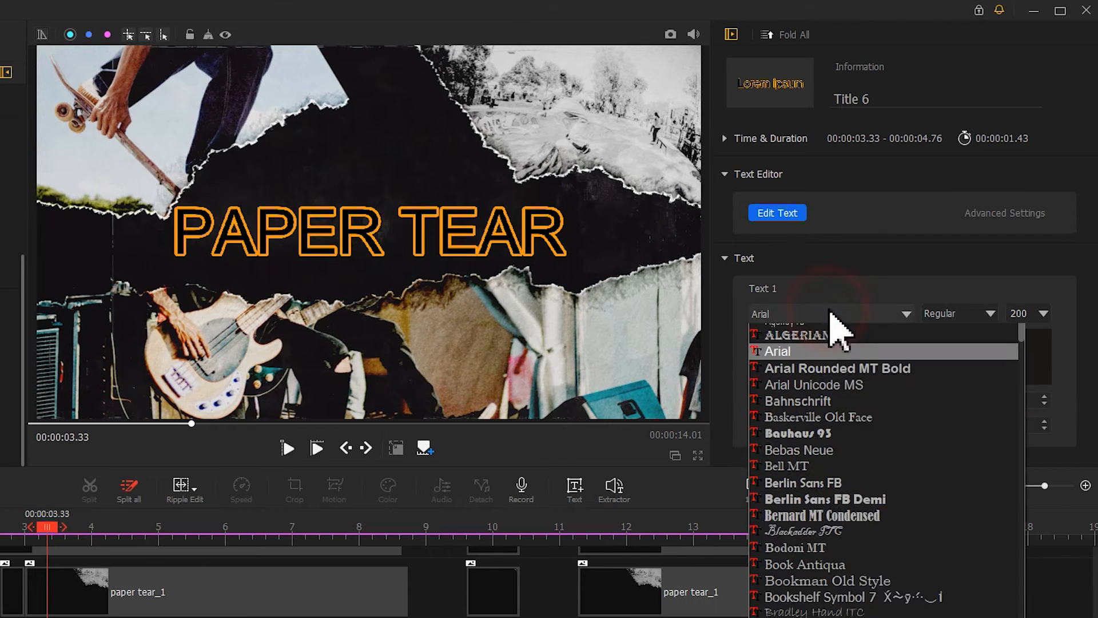
scroll(998, 355, "up", 1)
left_click_drag(1023, 342, 1010, 424)
scroll(1004, 403, "down", 1)
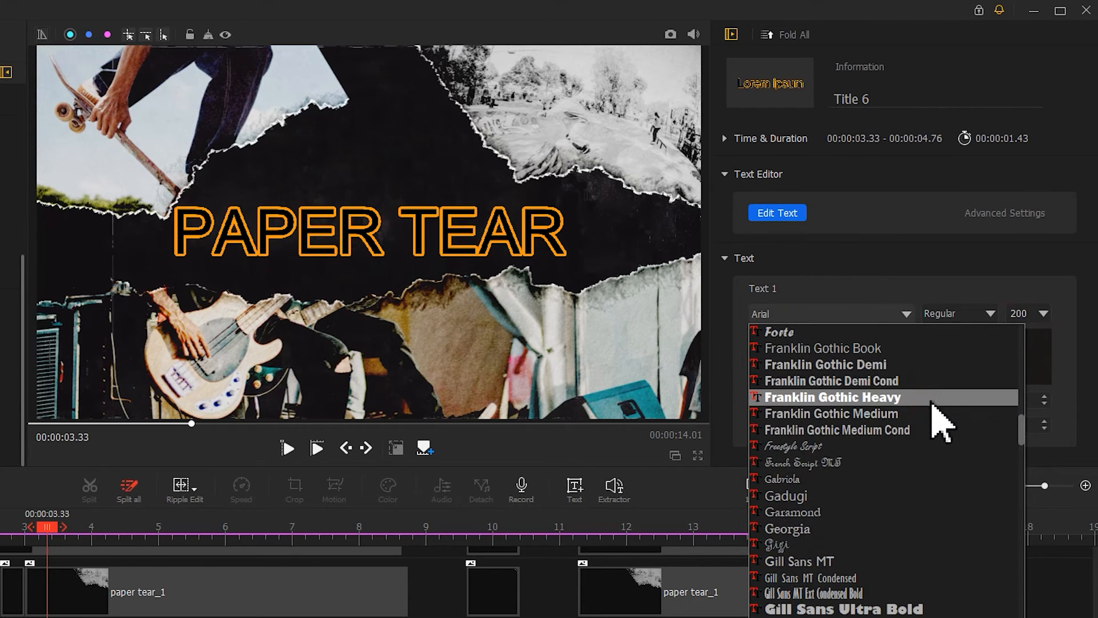
left_click(1001, 399)
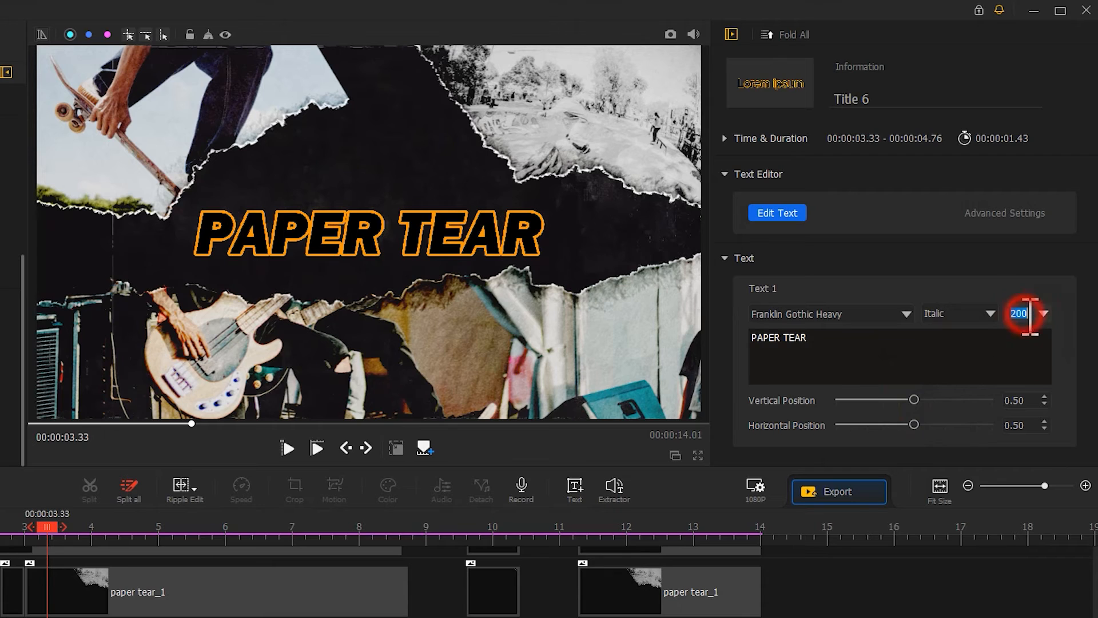
- Set the title's font size to 210 and move it to vertical position 0.52 and horizontal position 0.51
type("210")
key("Return")
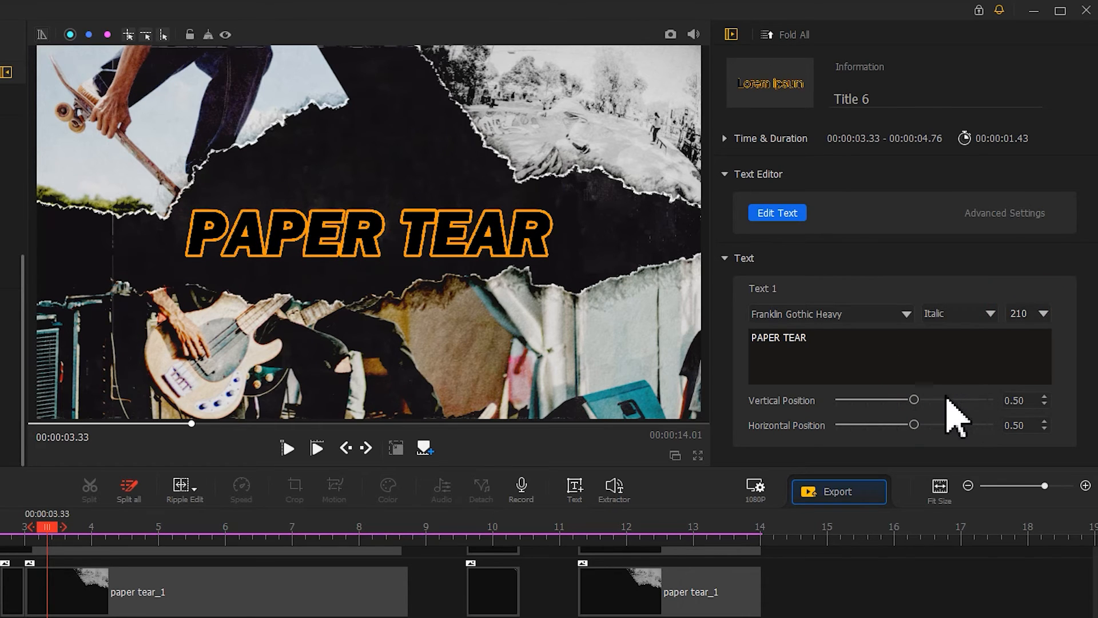
left_click_drag(916, 402, 915, 424)
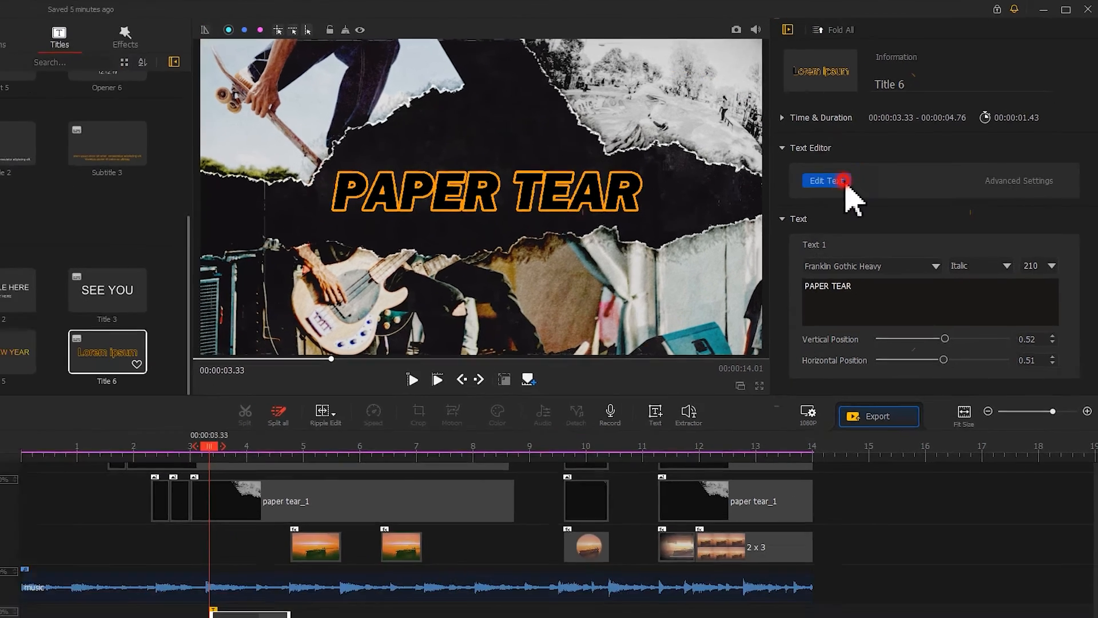
- Give the PAPER TEAR title a Flip In animation with an animation time of 480 ms
left_click(800, 213)
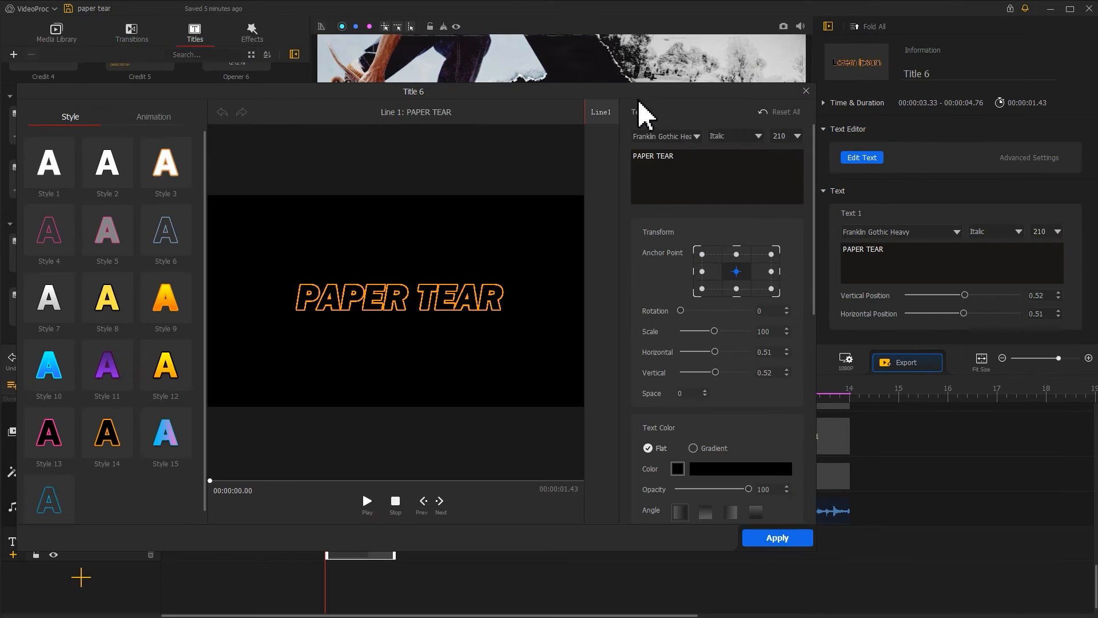
left_click_drag(637, 95, 793, 56)
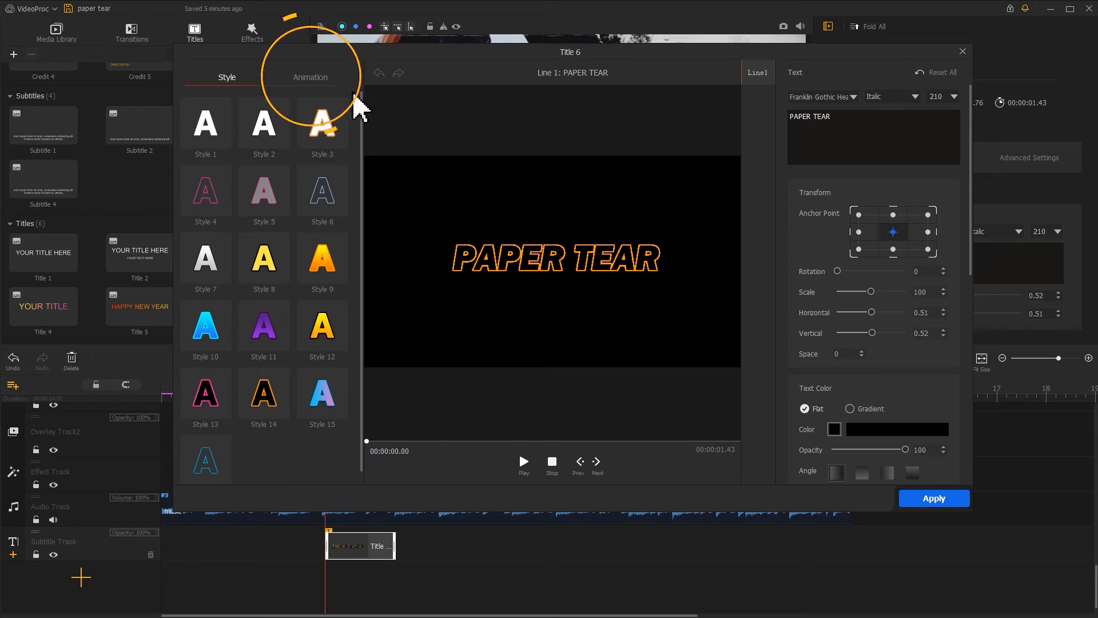
left_click(310, 77)
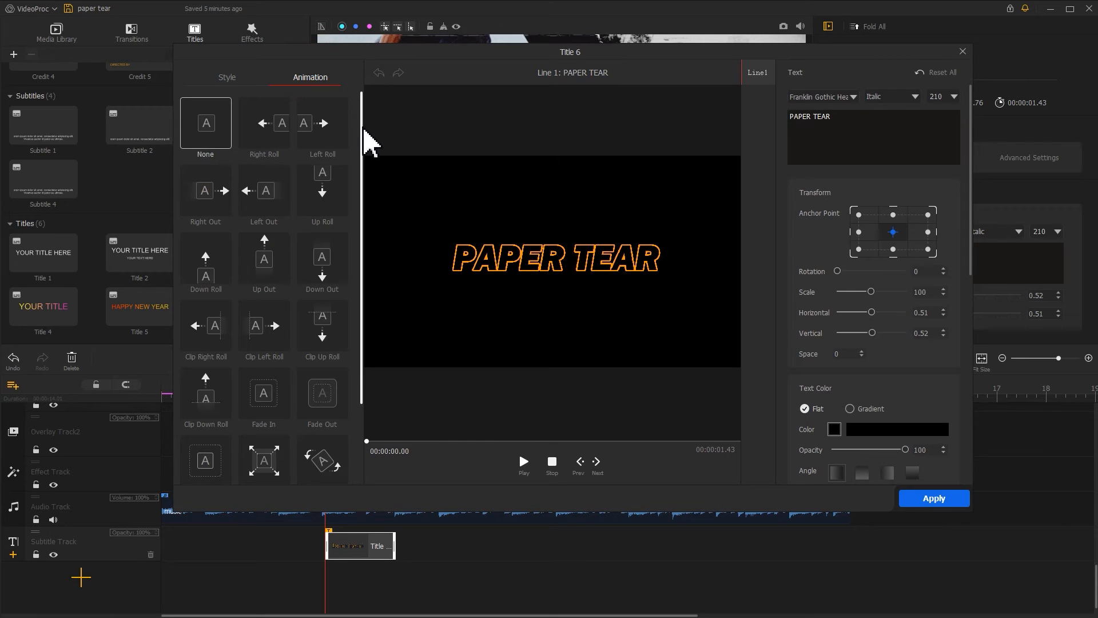
left_click_drag(361, 134, 355, 281)
left_click(223, 458)
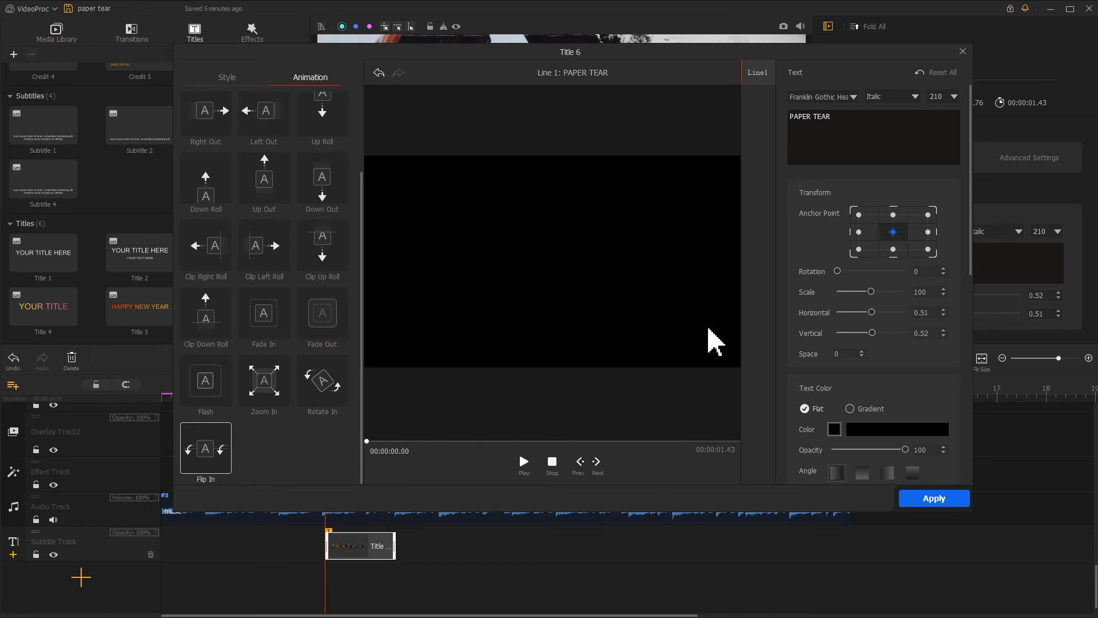
scroll(944, 401, "down", 10)
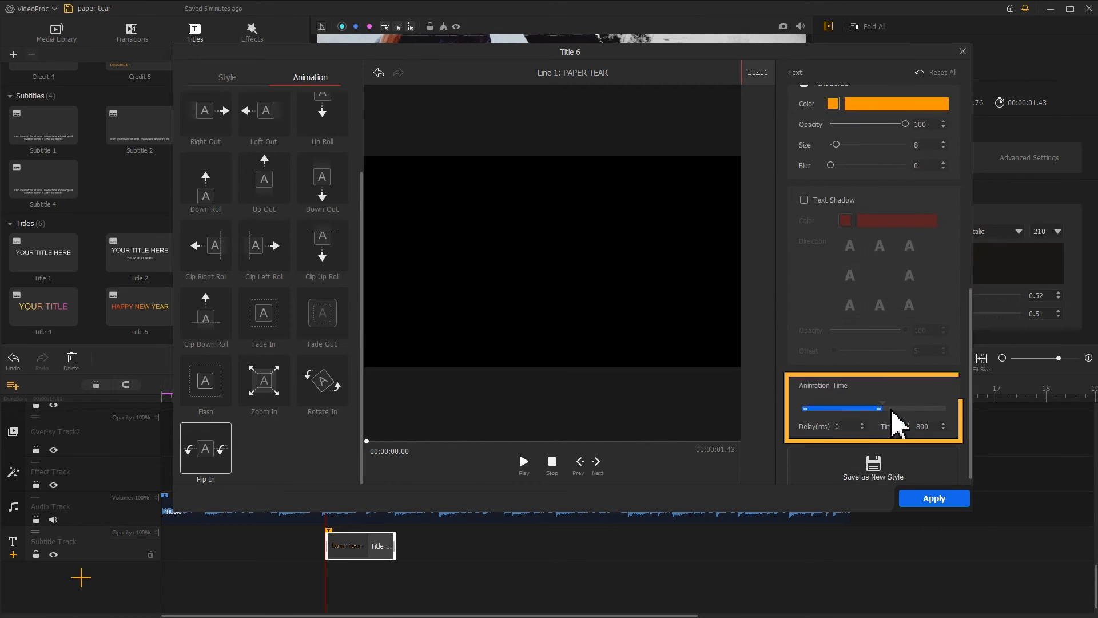
left_click(883, 402)
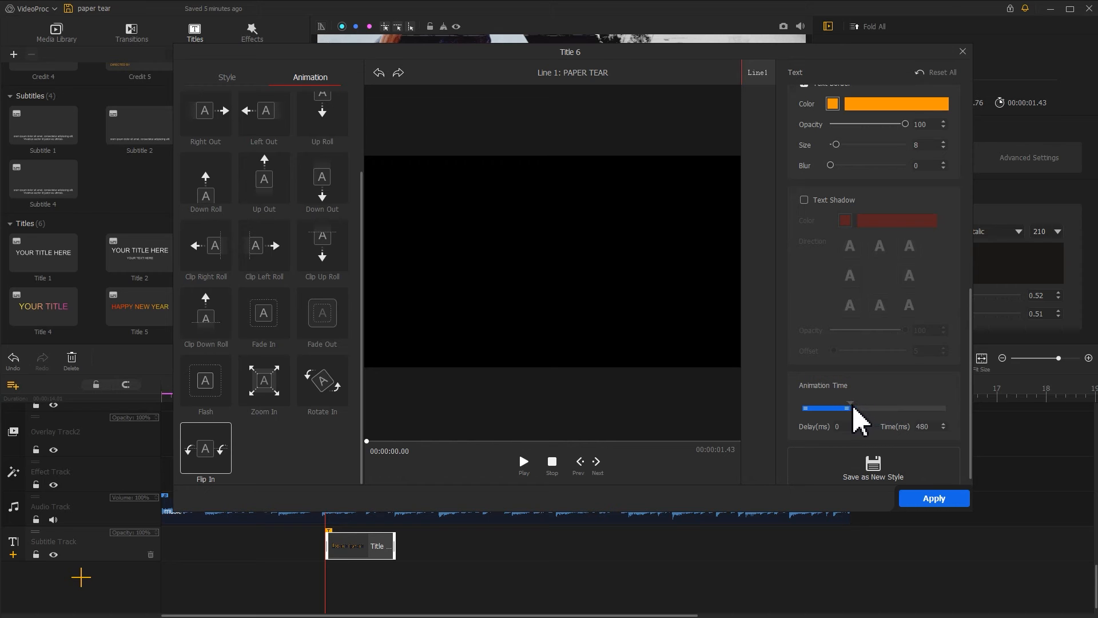
left_click(919, 498)
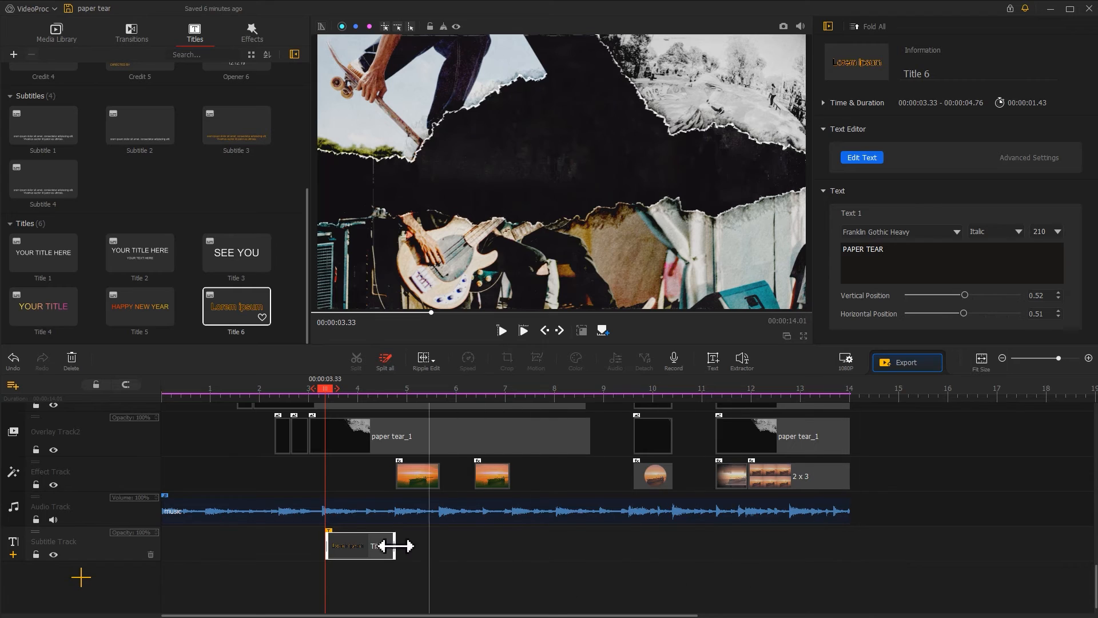
- Duplicate the PAPER TEAR title at 4.76 s and trim the copy to a duration of 0.10 s
left_click(368, 546)
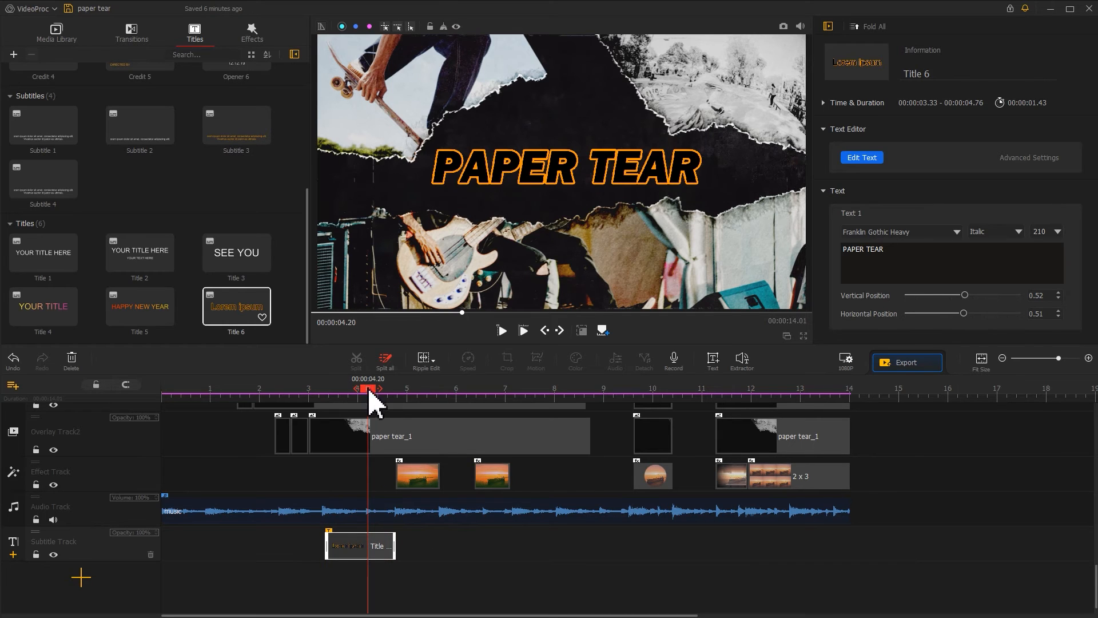
left_click_drag(370, 392, 396, 391)
key("ctrl+v")
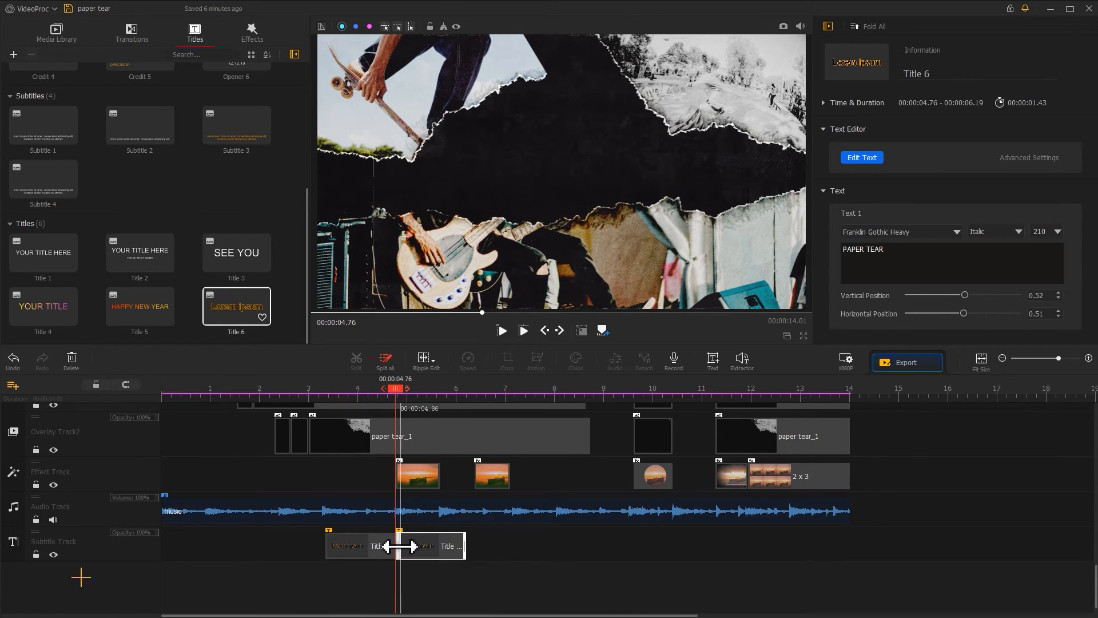
left_click_drag(465, 546, 400, 546)
left_click_drag(428, 395, 637, 385)
- Change the short title copy's font to Franklin Gothic Medium Cond and its animation to None
left_click(933, 234)
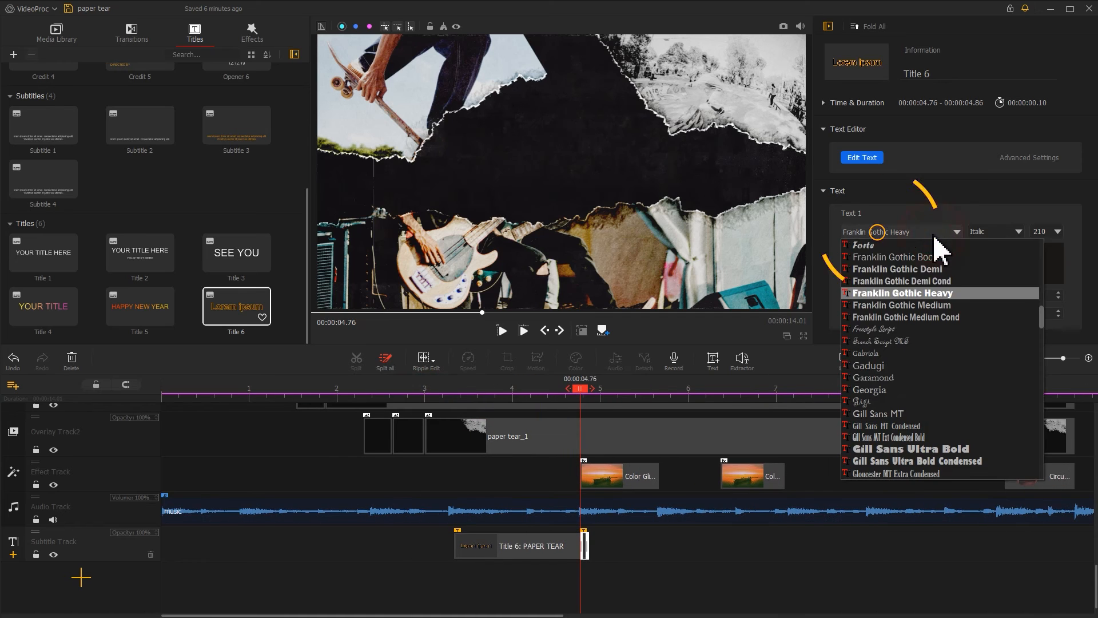
left_click(906, 317)
left_click(861, 157)
left_click(153, 116)
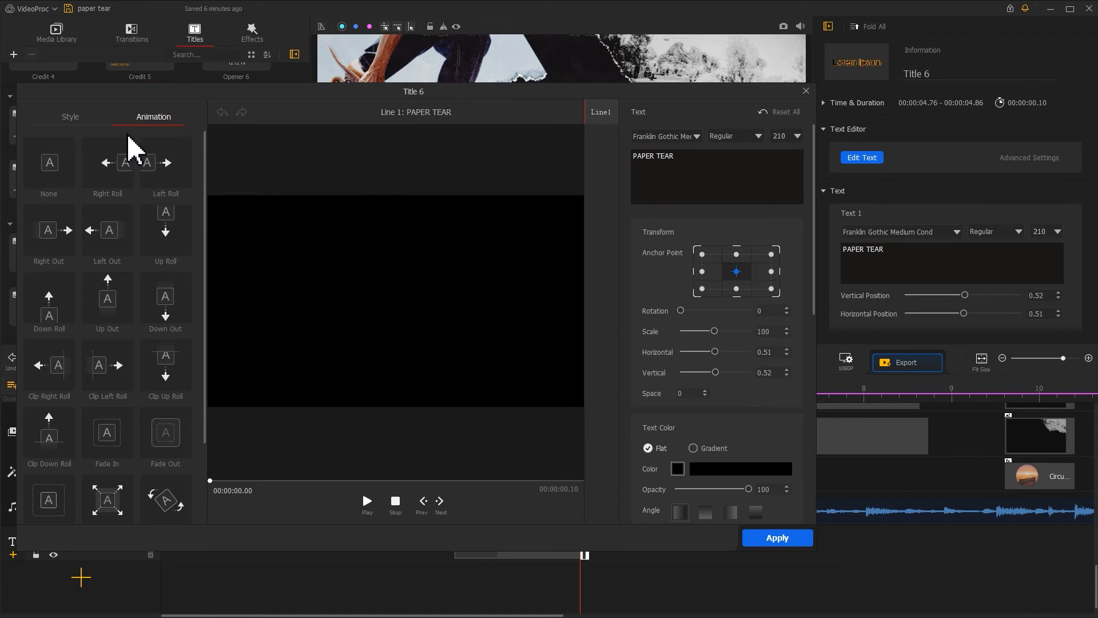
left_click(63, 177)
left_click(777, 538)
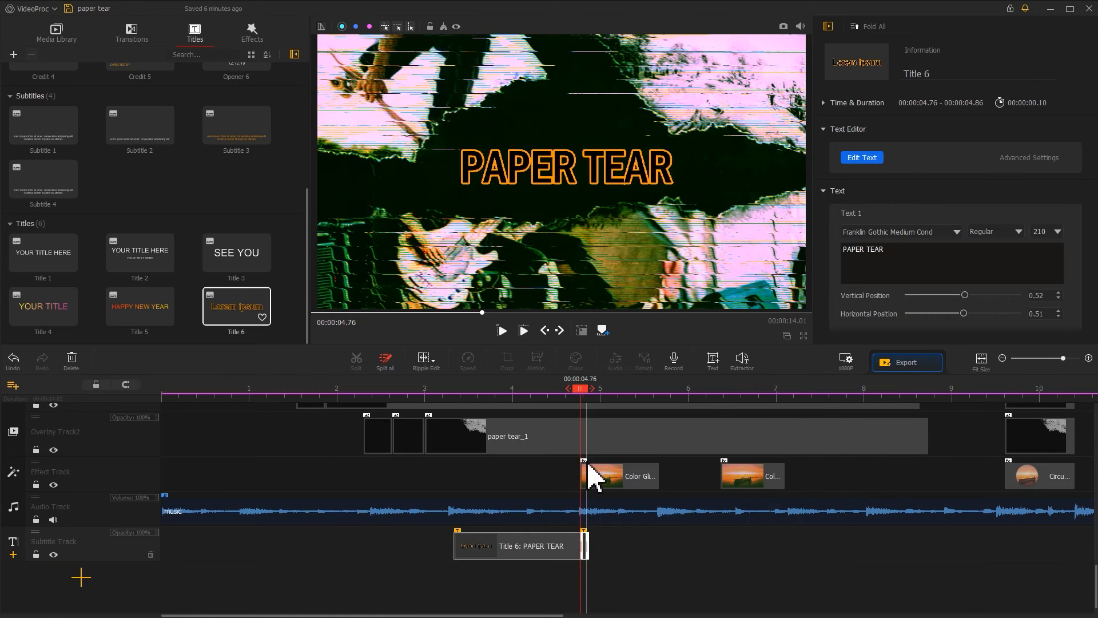
- Paste further 0.10 s copies of the short title back to back until they reach 5.66 s
left_click_drag(582, 388, 598, 387)
key("ctrl+v")
key("ctrl+v")
left_click_drag(597, 387, 609, 389)
key("ctrl+v")
left_click_drag(609, 389, 627, 391)
key("ctrl+v")
key("ctrl+v")
left_click_drag(628, 390, 665, 391)
key("ctrl+v")
key("ctrl+v")
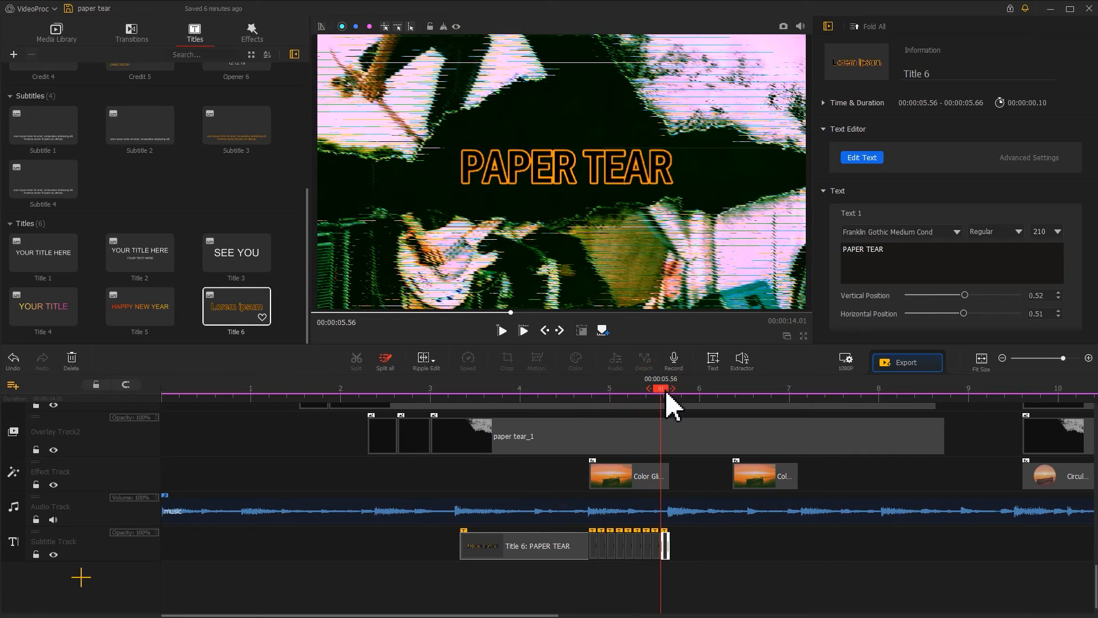
- Change the font and font style of one of the first short title copies after 4.76 s
left_click(606, 551)
left_click(900, 231)
left_click(892, 396)
left_click(1000, 235)
left_click(994, 261)
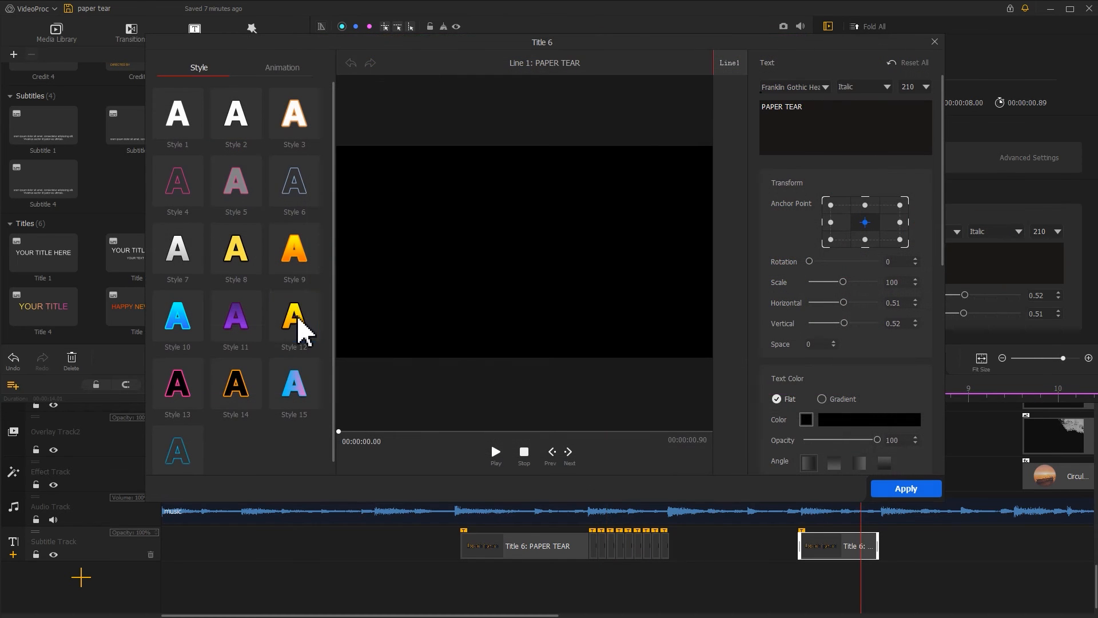
- Apply Style 12 to the title ending at 8.00 s and set its animation to None
left_click(296, 328)
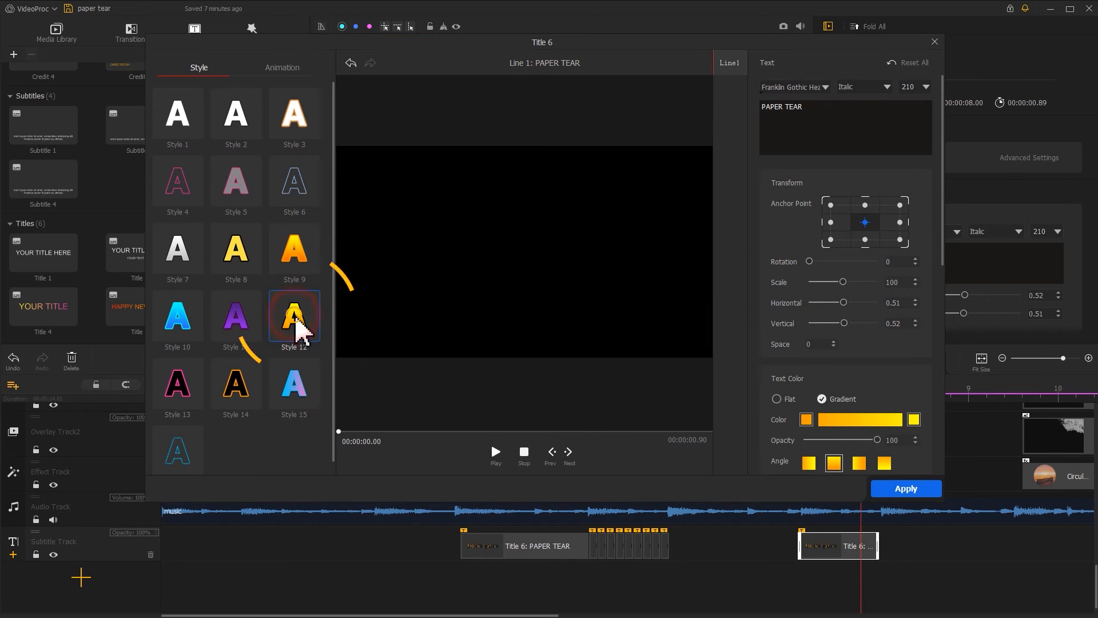
left_click(283, 68)
left_click(189, 121)
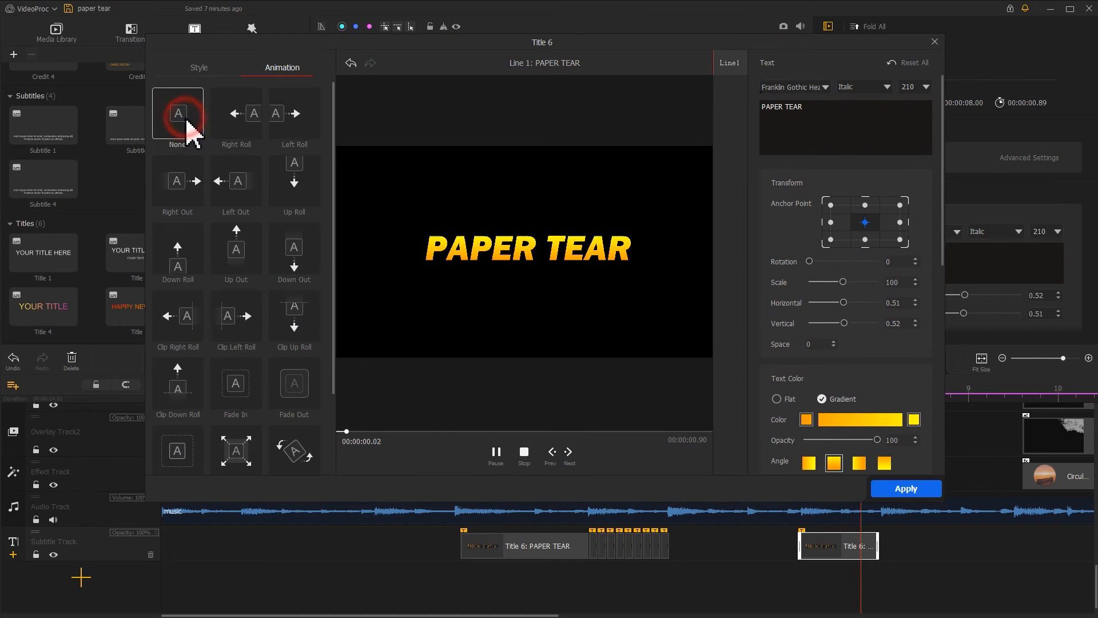
- Set the title's text border colour to fa983a, increase the border size slightly, and open the text shadow colour
scroll(911, 306, "down", 5)
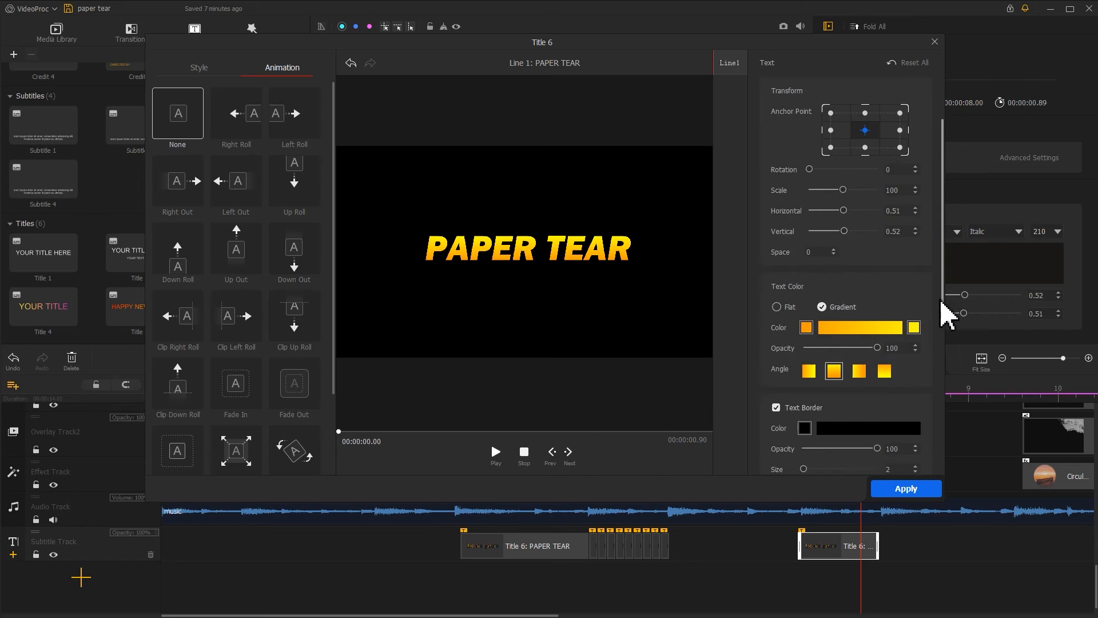
left_click(805, 250)
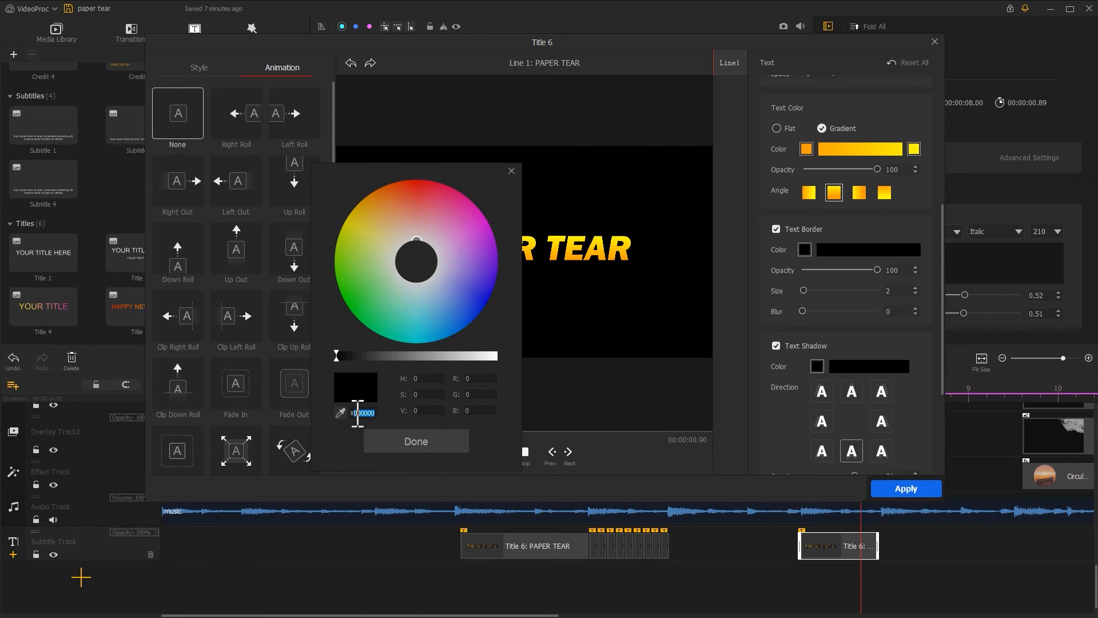
type("fa983a")
left_click(424, 439)
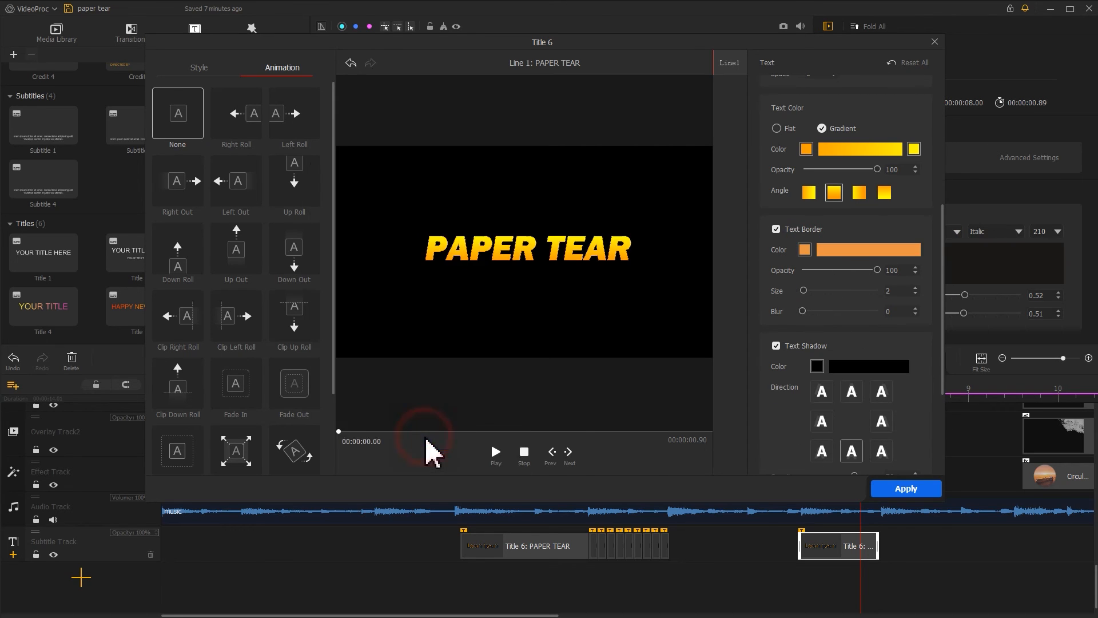
left_click_drag(804, 290, 811, 291)
left_click(818, 366)
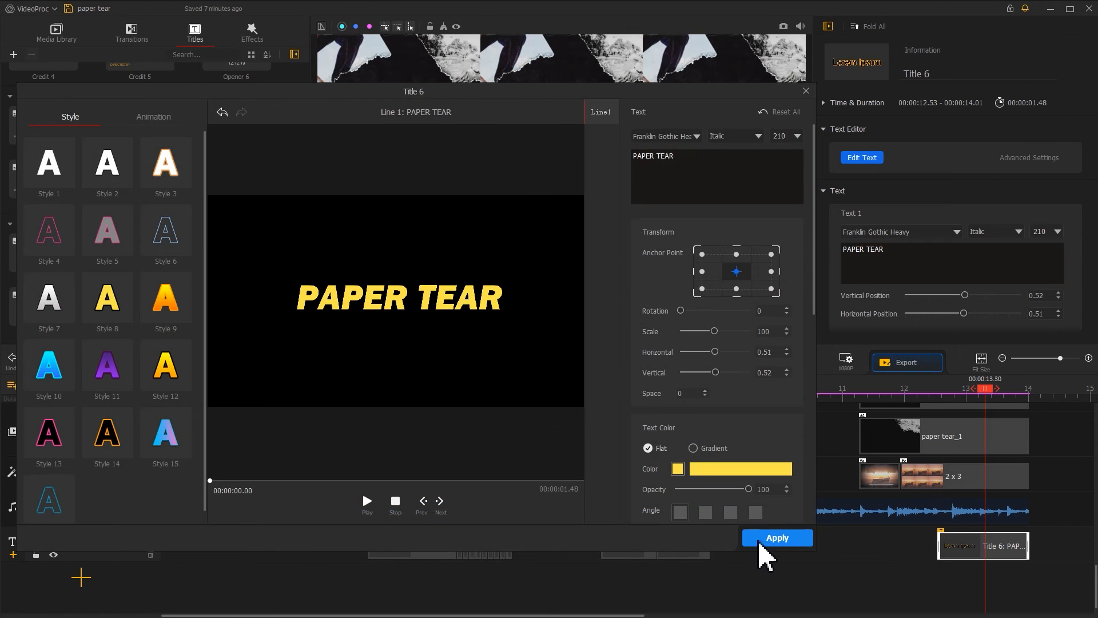
- Apply the flat yellow text style to the title at 12.53–14.01 s and play the video from the start
left_click(774, 538)
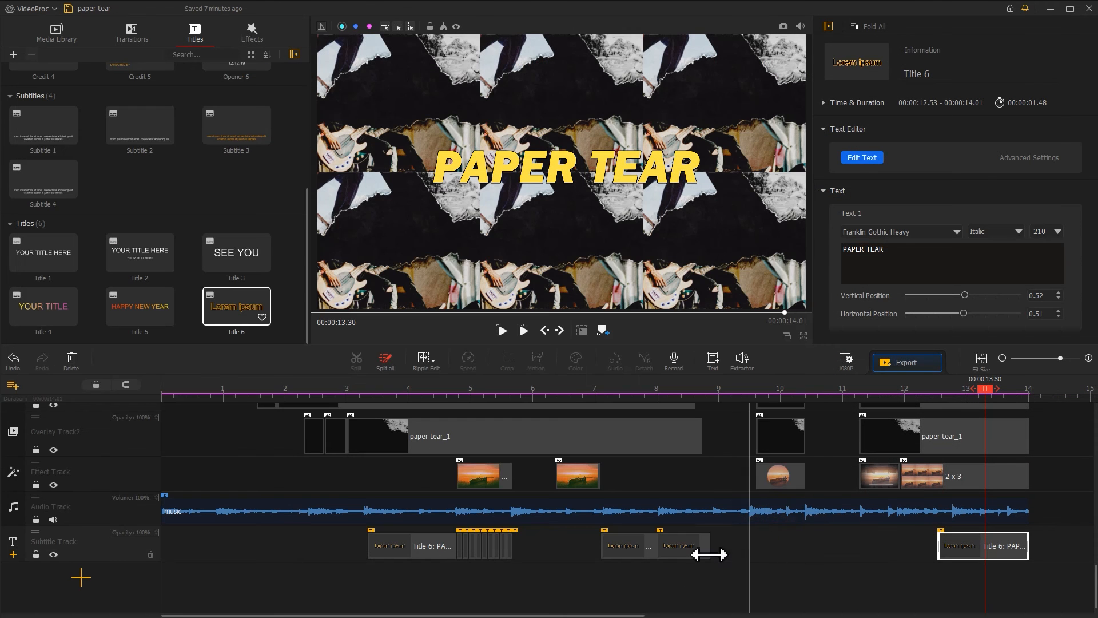
left_click(235, 389)
left_click(126, 386)
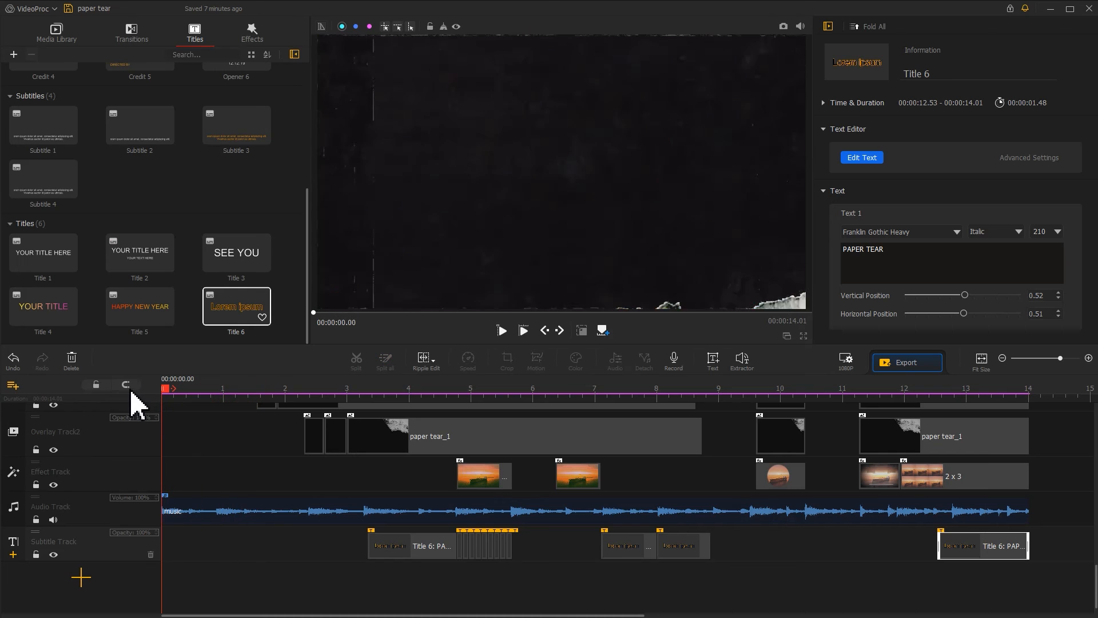
key("space")
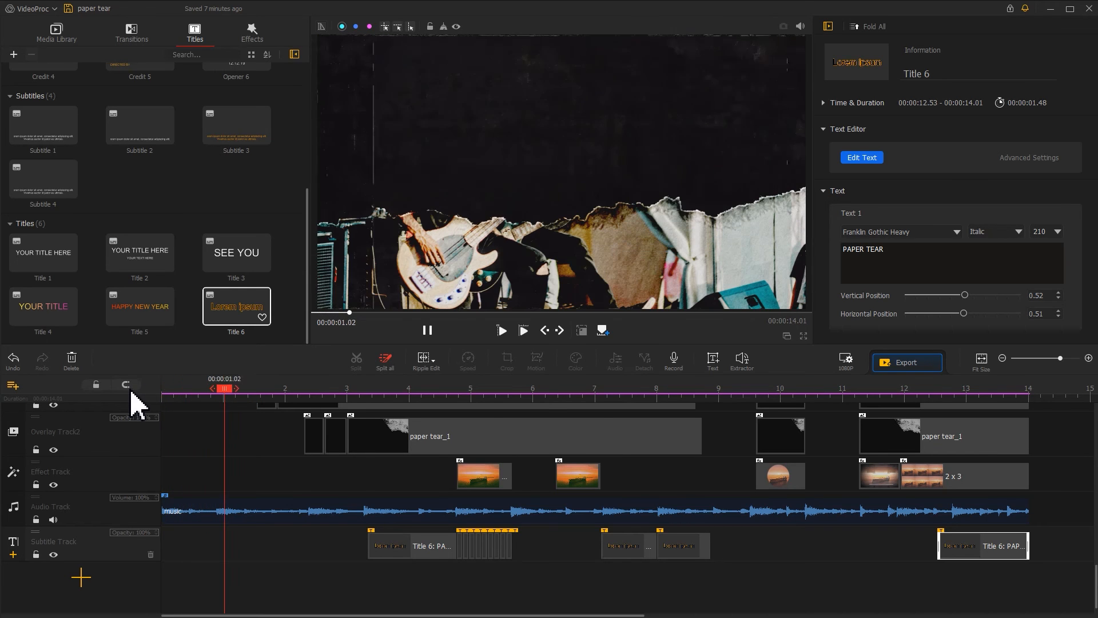